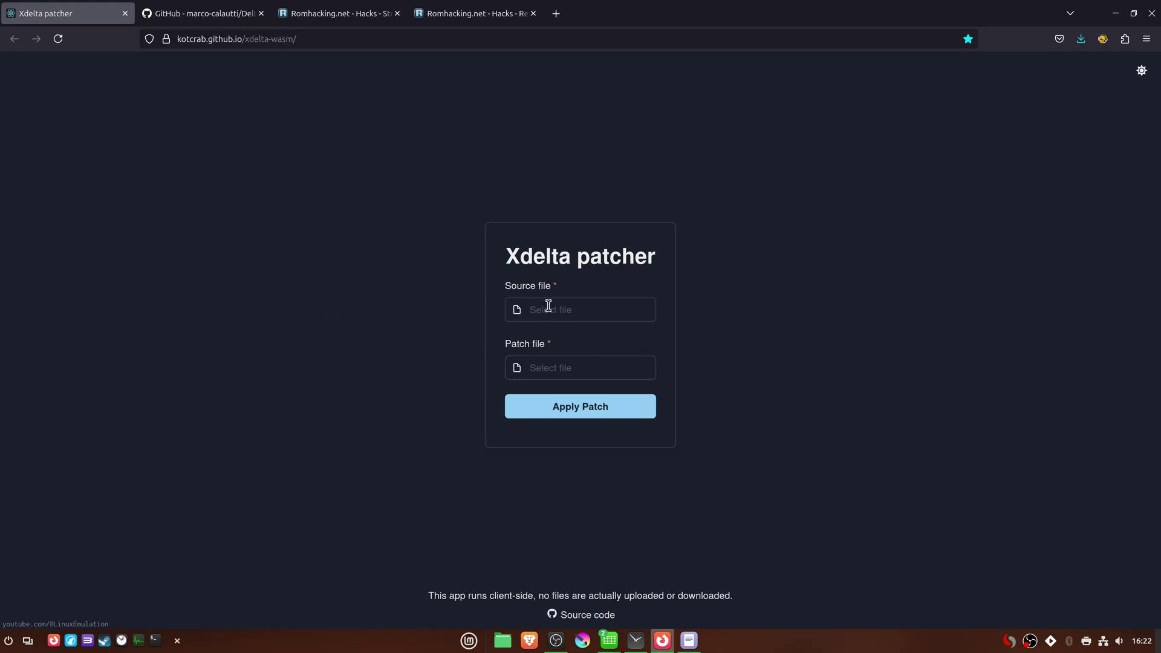
# View the DeltaPatcher GitHub page, then switch to the Street Fighter III: 3rd Strike English Patch page
pyautogui.click(203, 13)
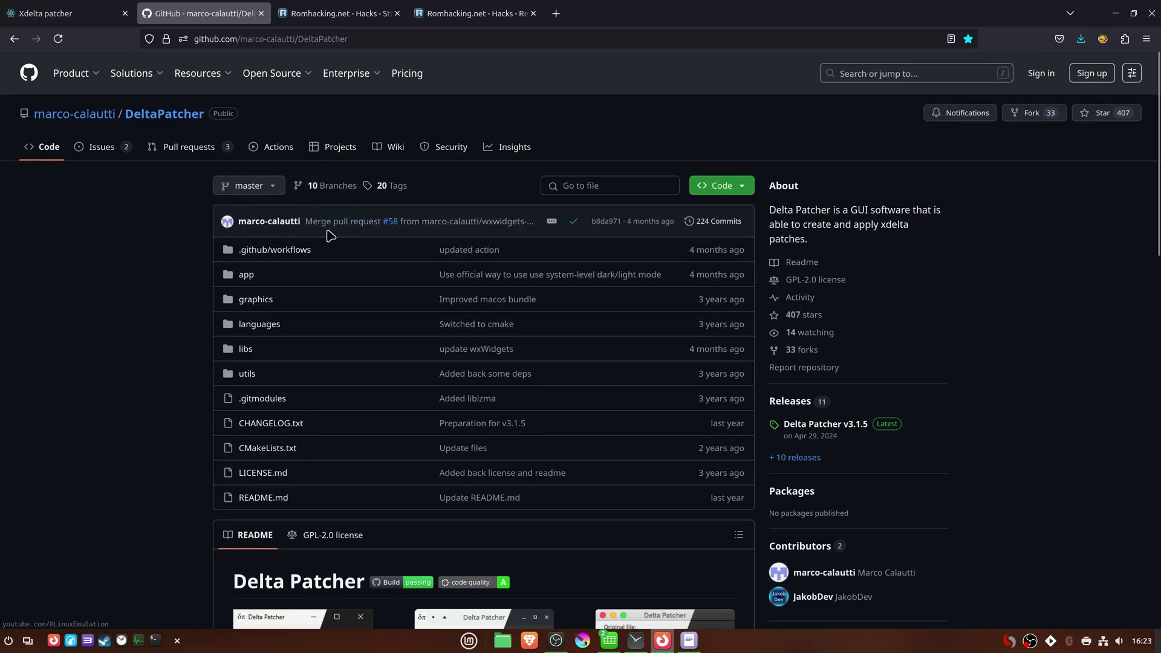
pyautogui.hotkey('ctrl', 'Tab')
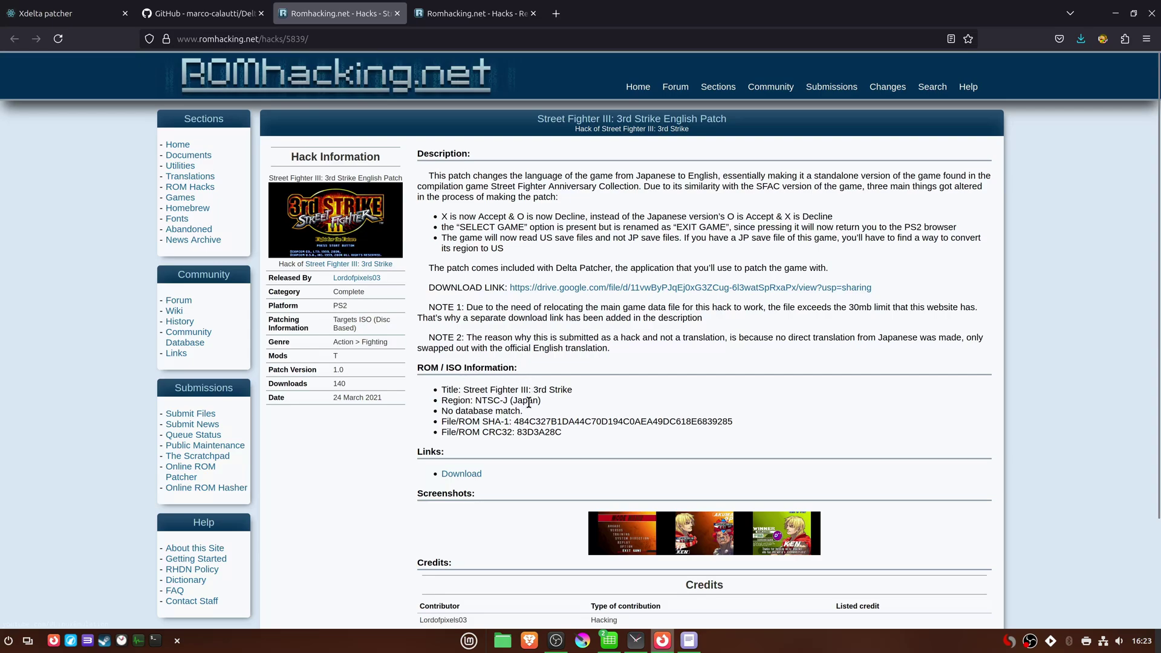
# Highlight the SFIII patch's NTSC-J (Japan) region, then highlight the Resident Evil 2 hack's title
pyautogui.moveTo(475, 400); pyautogui.dragTo(538, 403)
pyautogui.click(562, 410)
pyautogui.hotkey('ctrl', 'Tab')
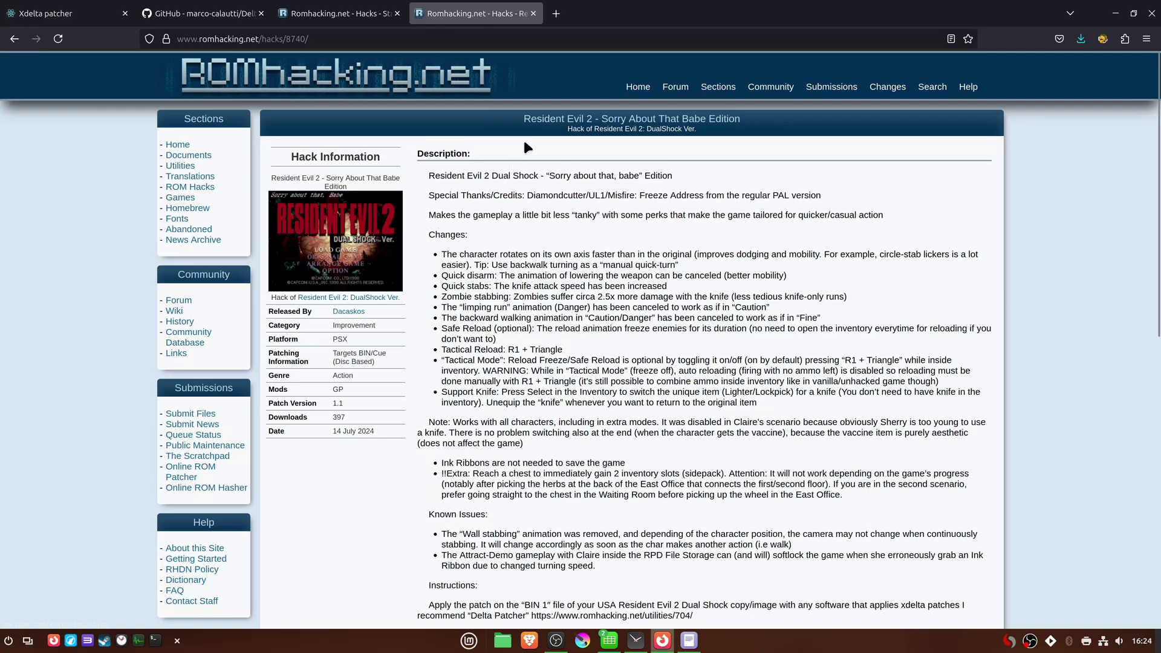
pyautogui.moveTo(523, 121); pyautogui.dragTo(742, 119)
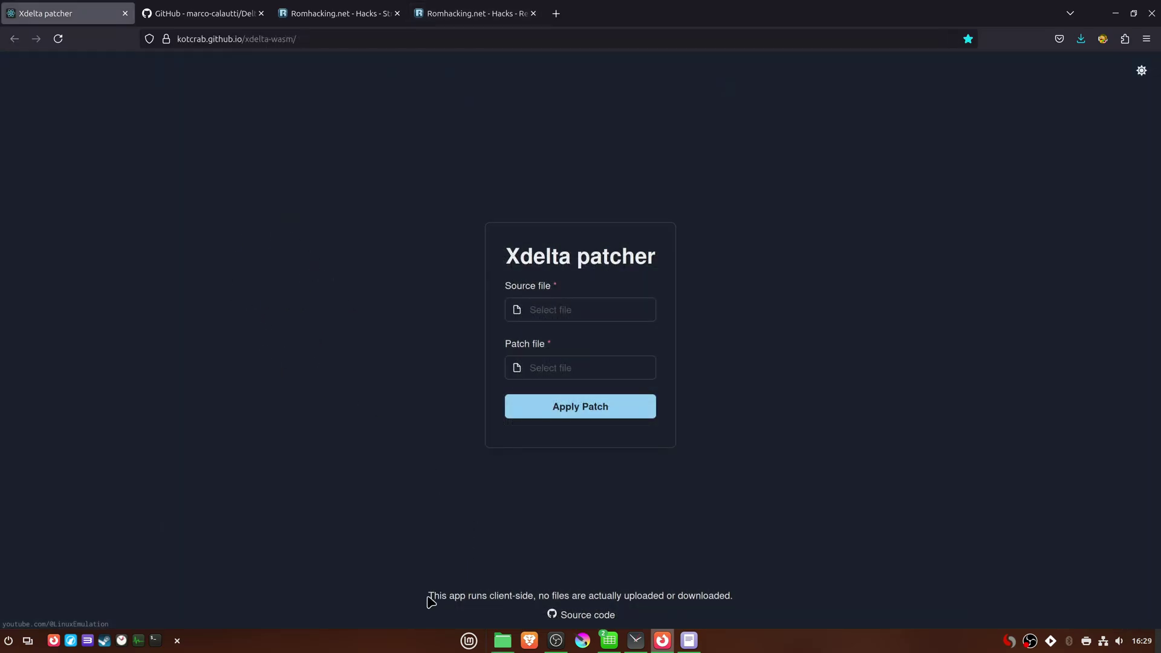
# Load the Street Fighter III iso from the games folder as the source file
pyautogui.moveTo(428, 595); pyautogui.dragTo(734, 600)
pyautogui.click(741, 607)
pyautogui.click(517, 309)
pyautogui.doubleClick(394, 132)
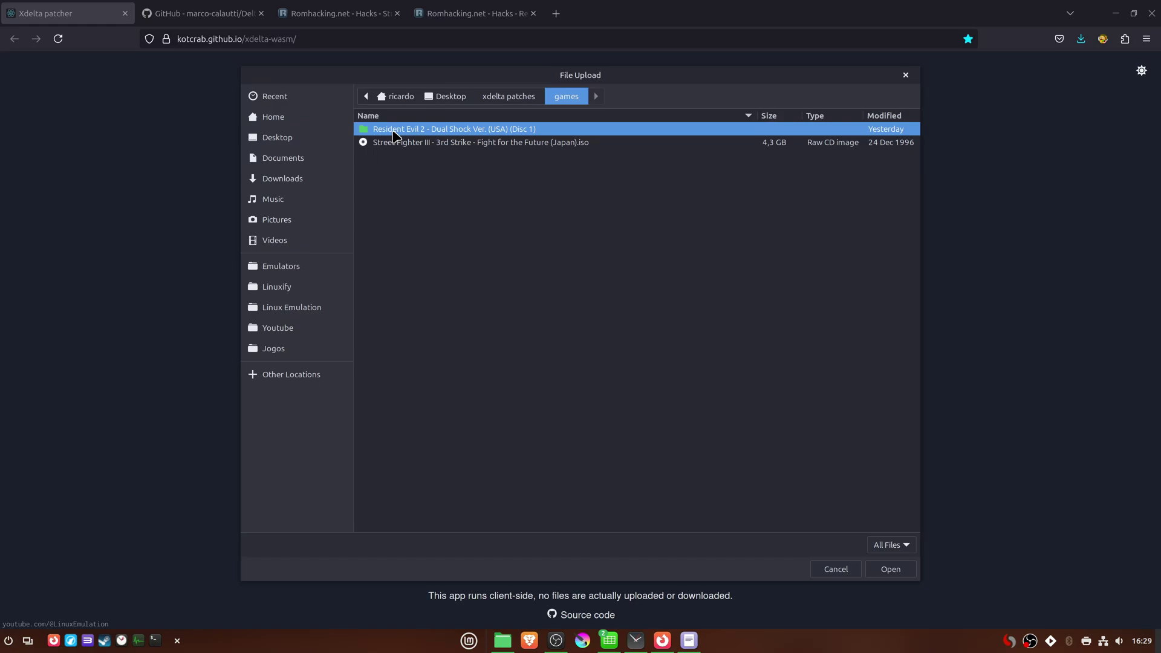
pyautogui.doubleClick(433, 144)
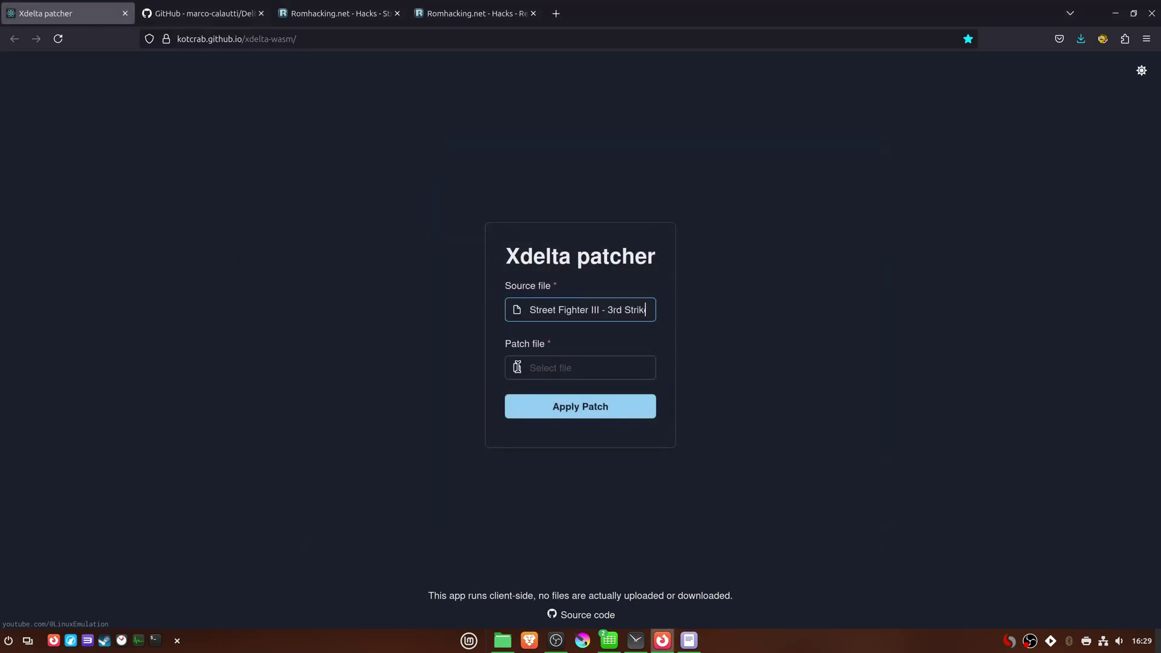
# Load the SFIII 3rd Strike ENG patch from xdelta patches and apply it
pyautogui.click(518, 367)
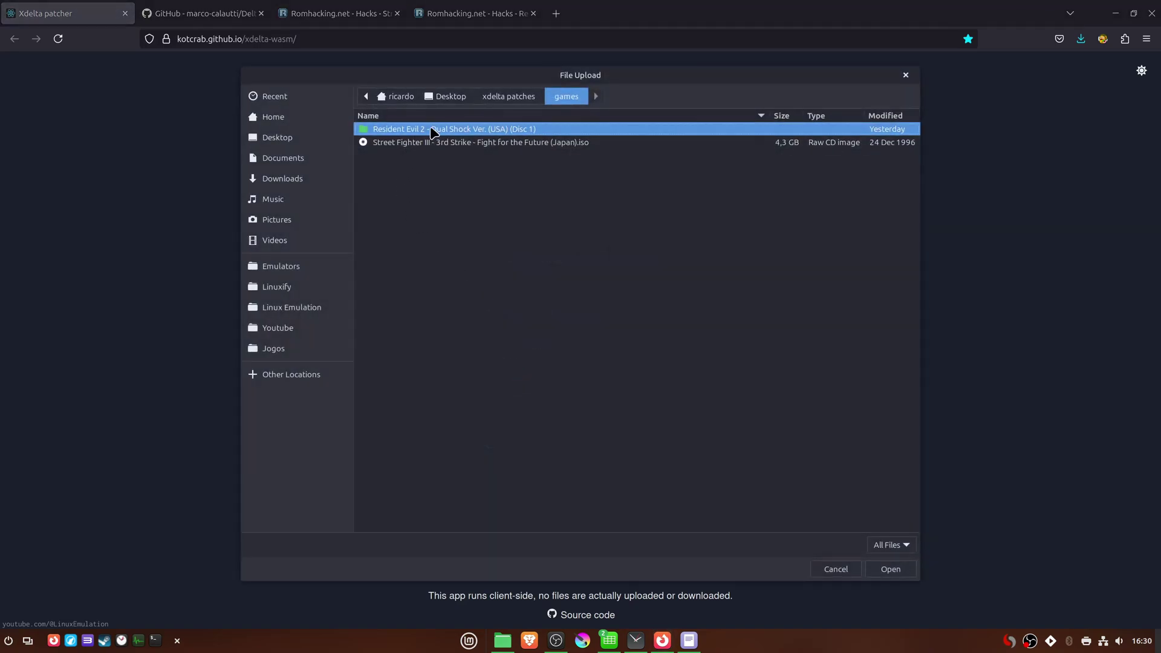
pyautogui.click(509, 98)
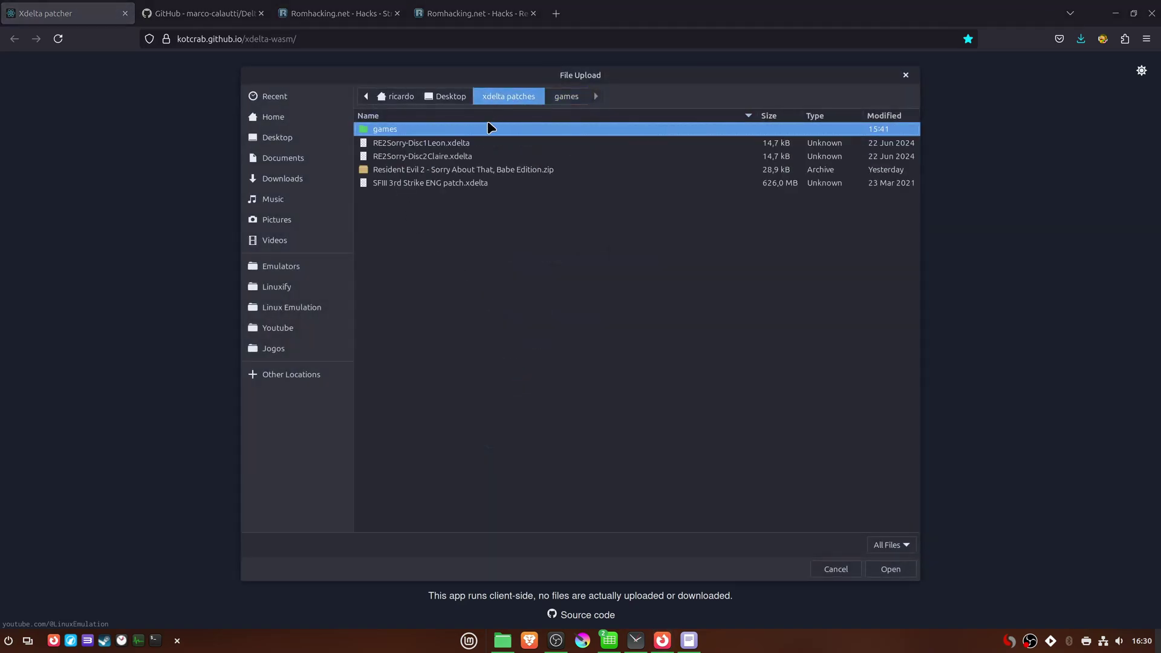
pyautogui.doubleClick(402, 185)
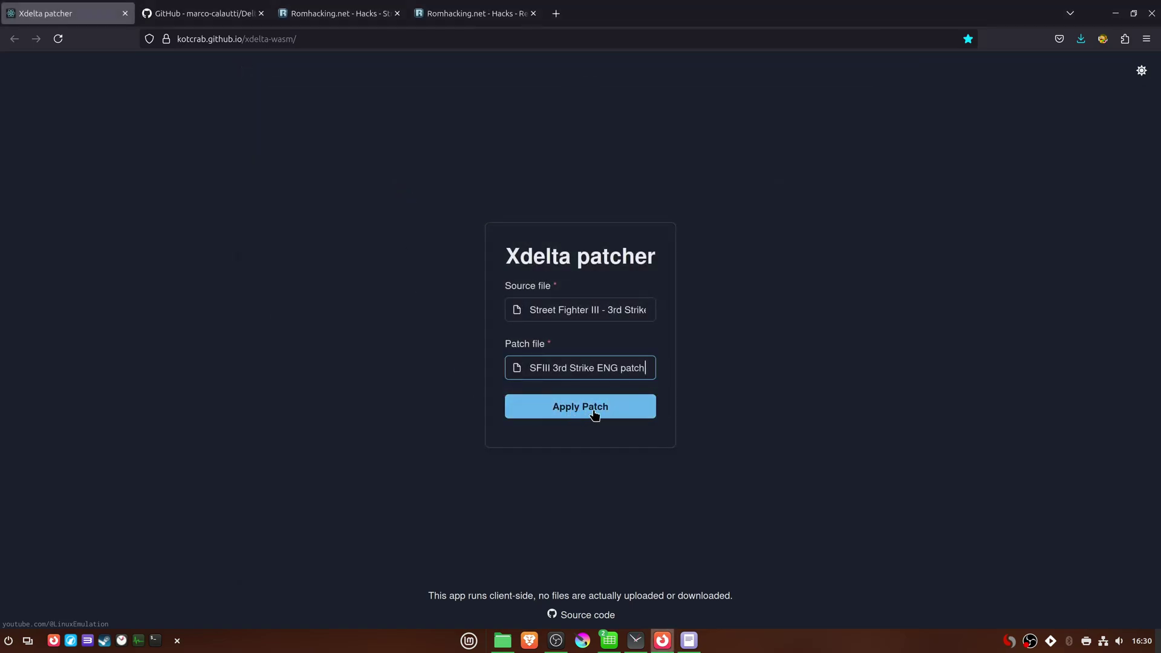
pyautogui.click(594, 409)
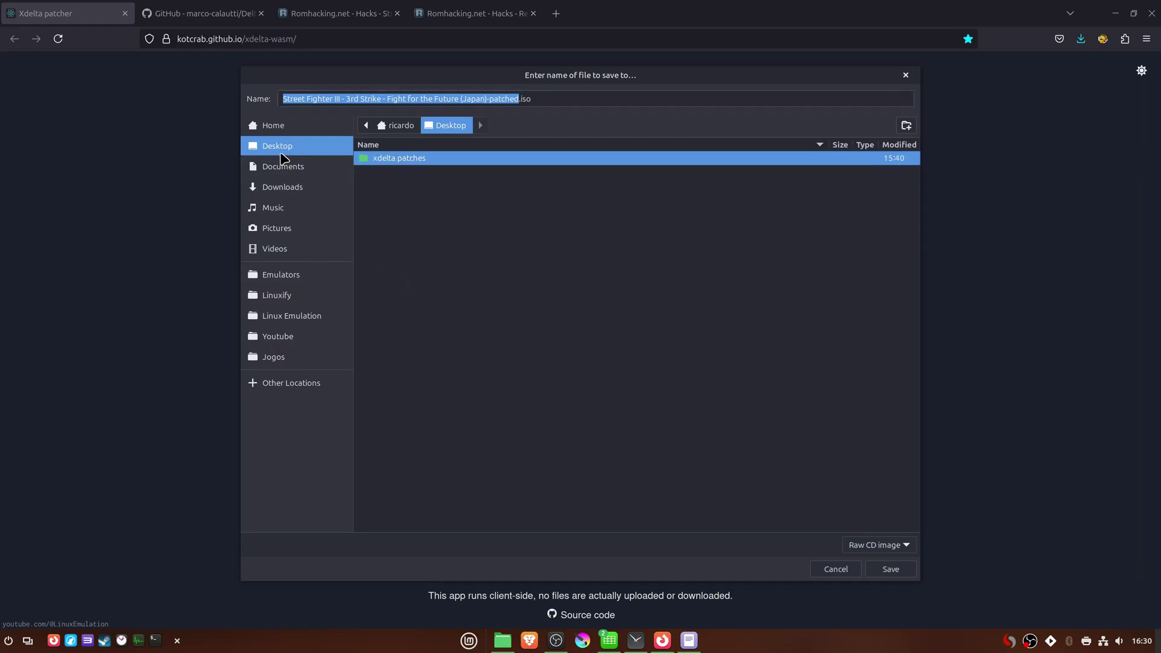
# Save the patched Street Fighter III .iso inside the xdelta patches folder
pyautogui.click(890, 571)
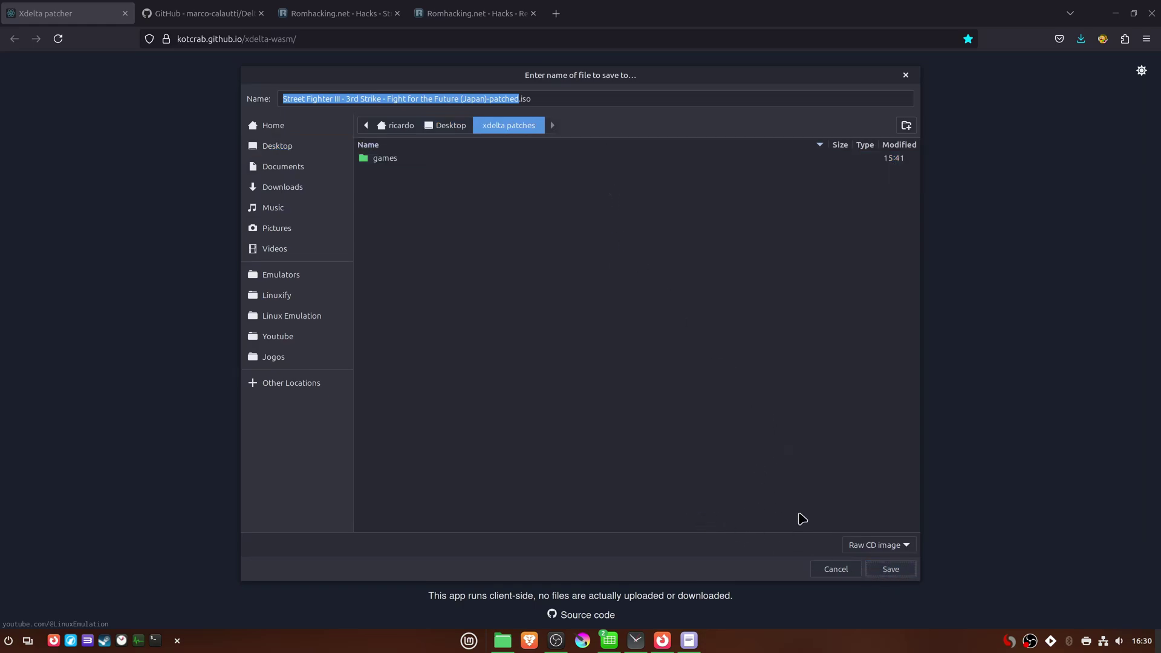
pyautogui.click(890, 569)
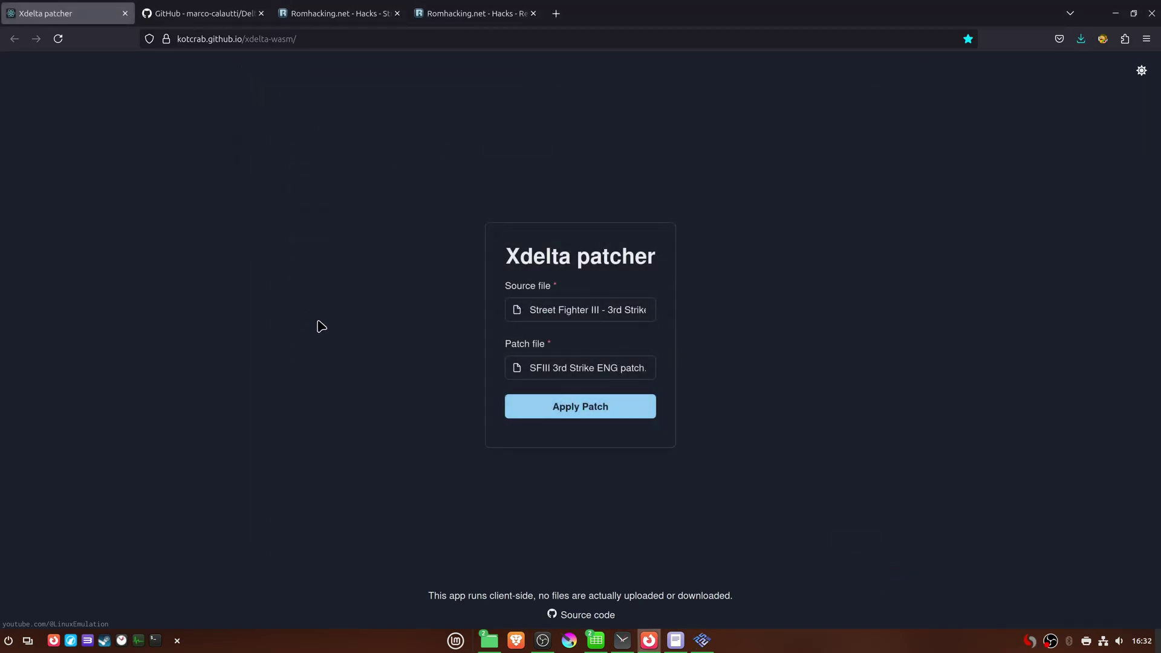
# Boot the patched Street Fighter III iso from xdelta patches in PCSX2
pyautogui.click(1115, 16)
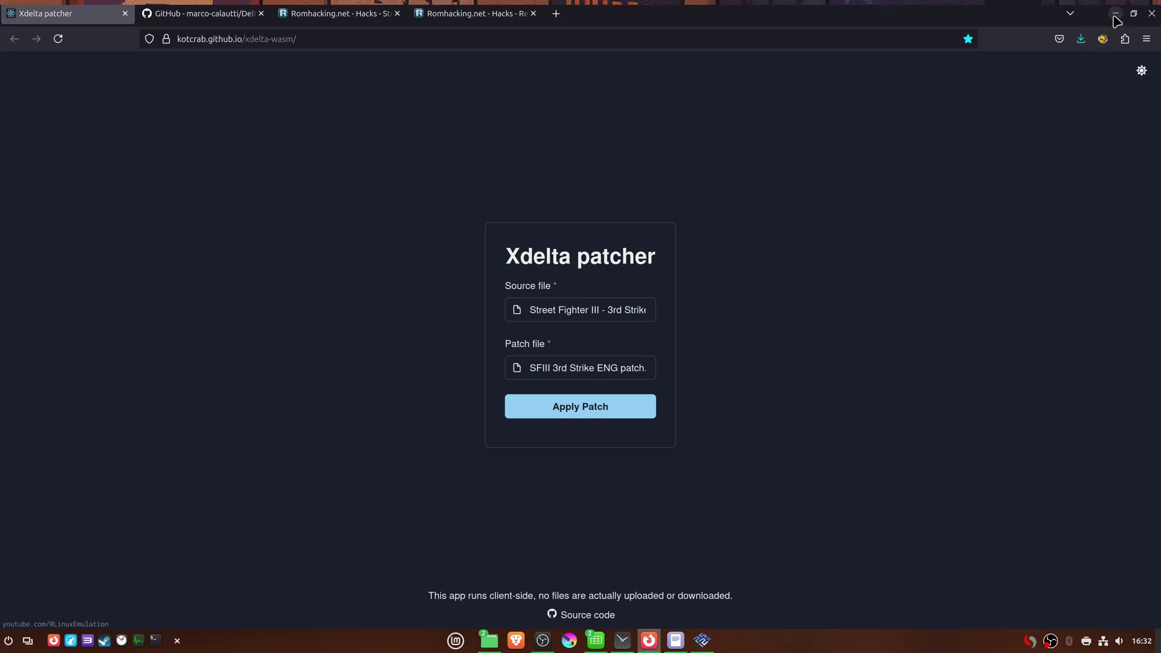
pyautogui.doubleClick(46, 112)
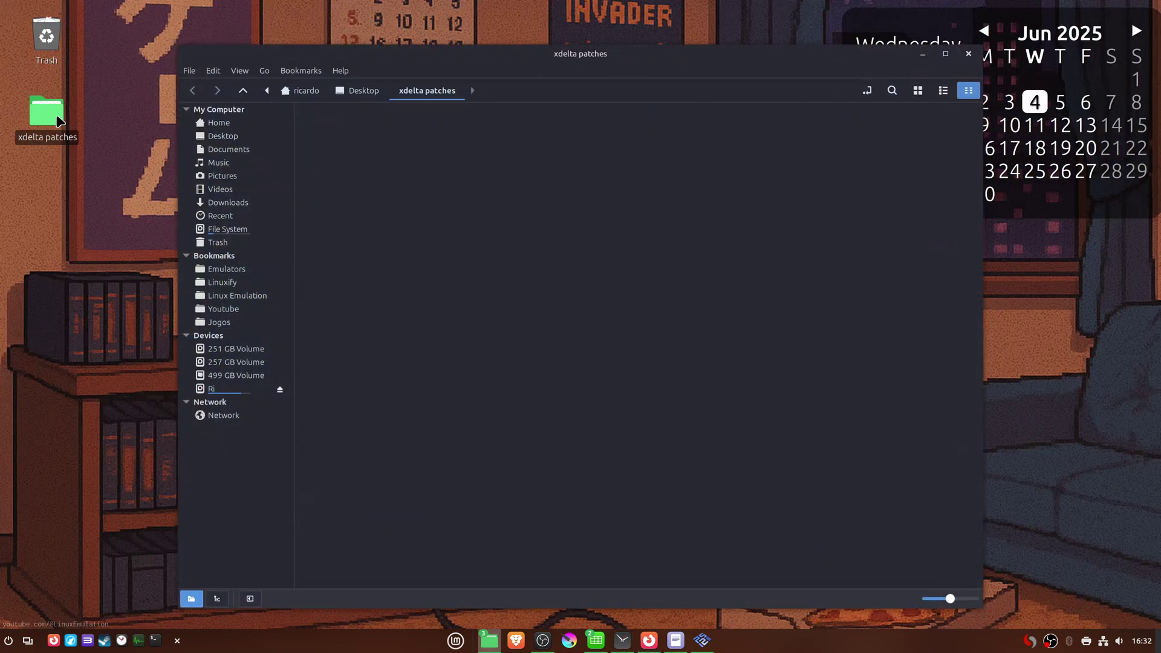
pyautogui.moveTo(538, 56); pyautogui.dragTo(772, 65)
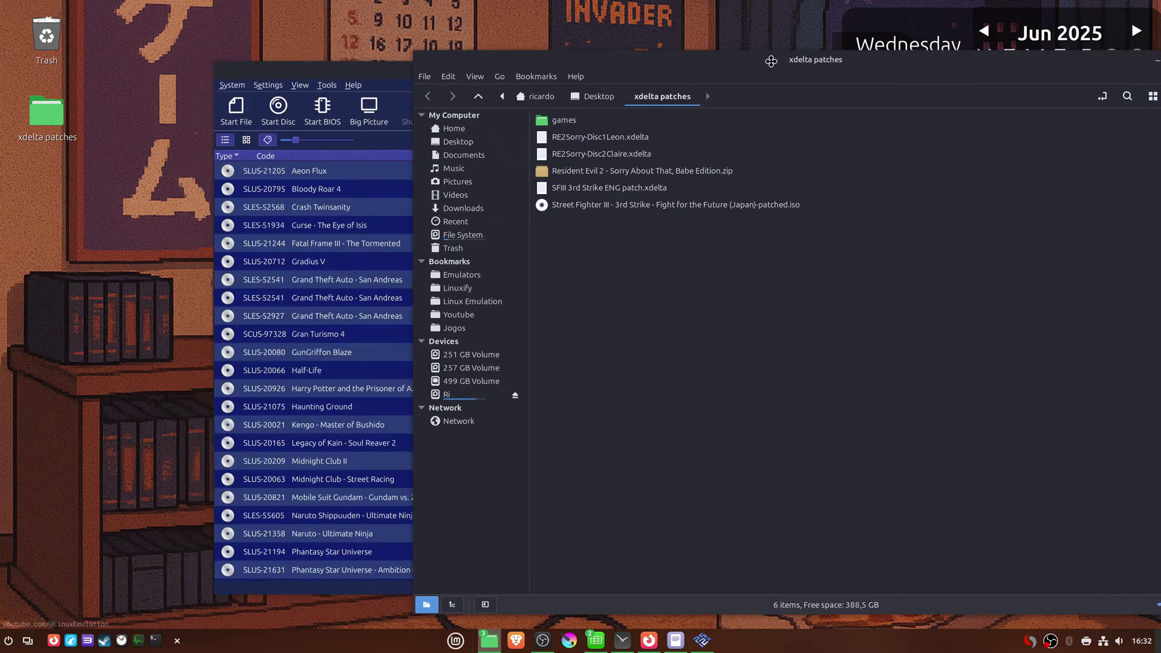
pyautogui.click(668, 206)
pyautogui.moveTo(707, 215); pyautogui.dragTo(306, 262)
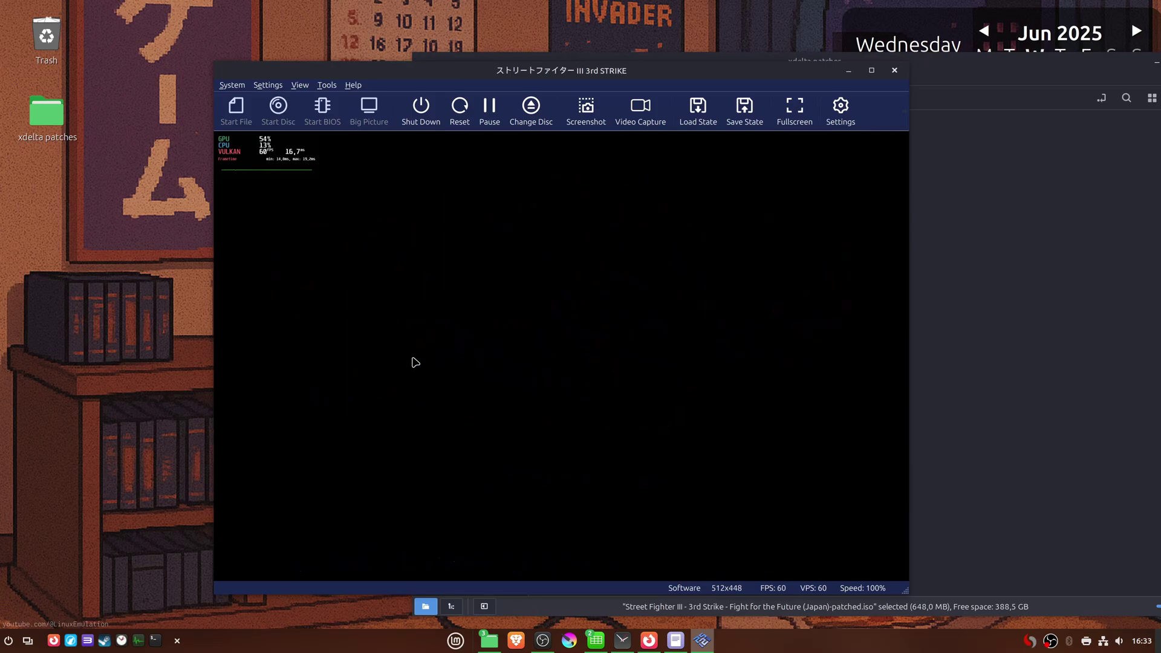
# Check the English menus: Option, Button Config, then Game Option
pyautogui.press('Down')
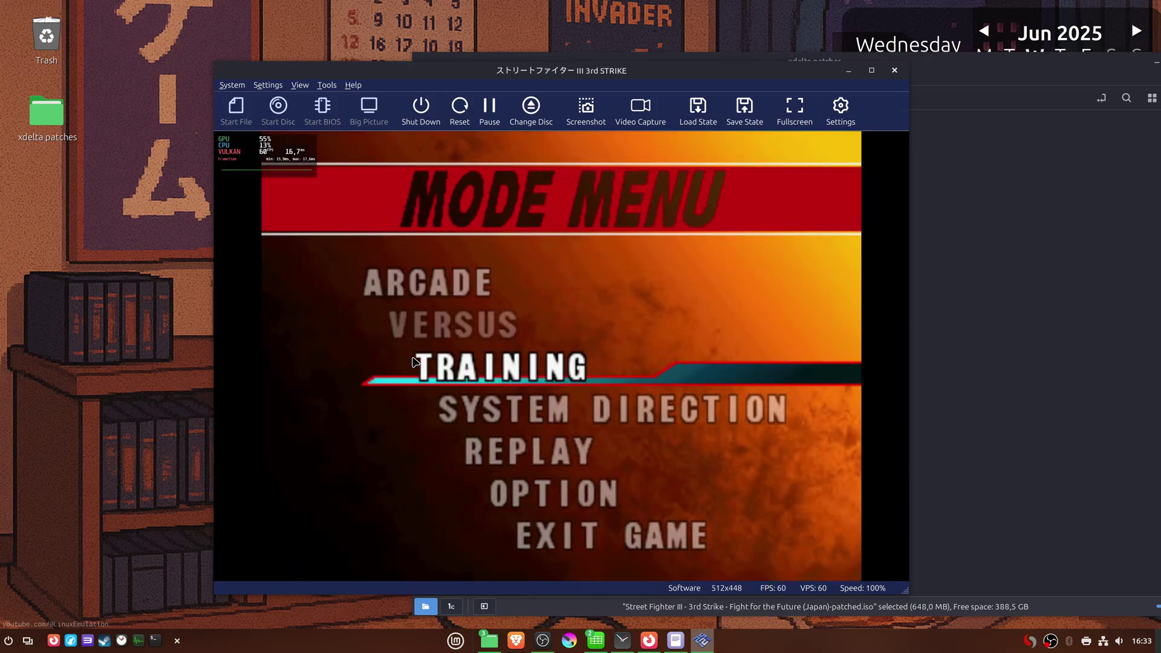
pyautogui.press('Down')
pyautogui.press('Up')
pyautogui.press('Up')
pyautogui.press('Down')
pyautogui.press('Down')
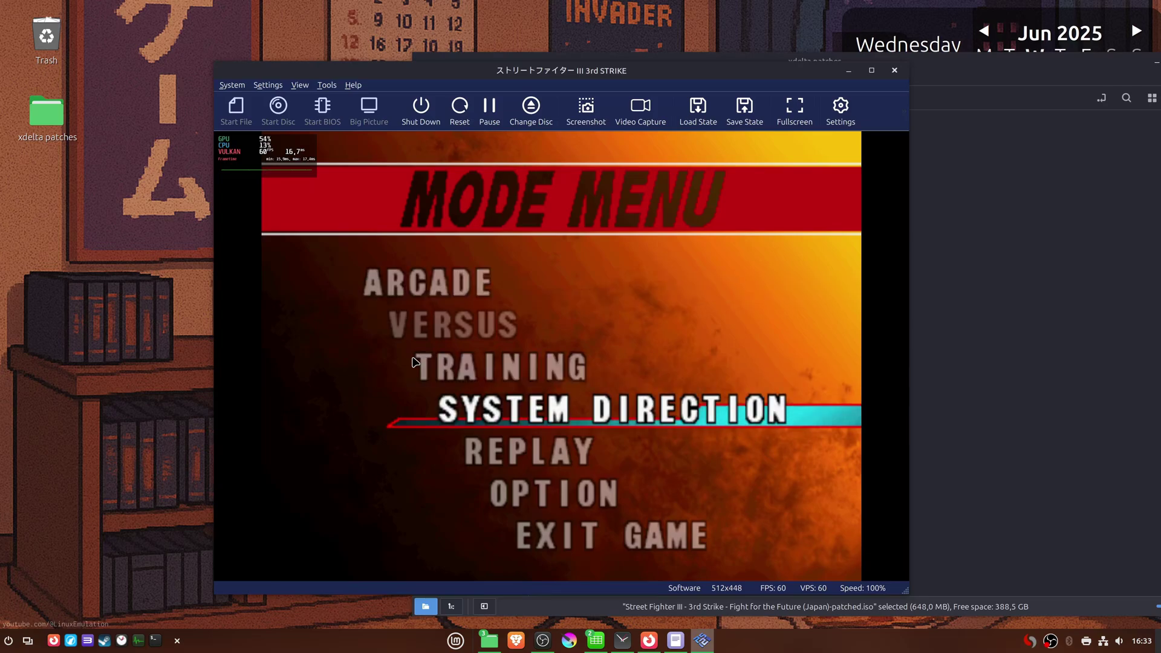
pyautogui.press('Down')
pyautogui.press('Down')
pyautogui.press('Return')
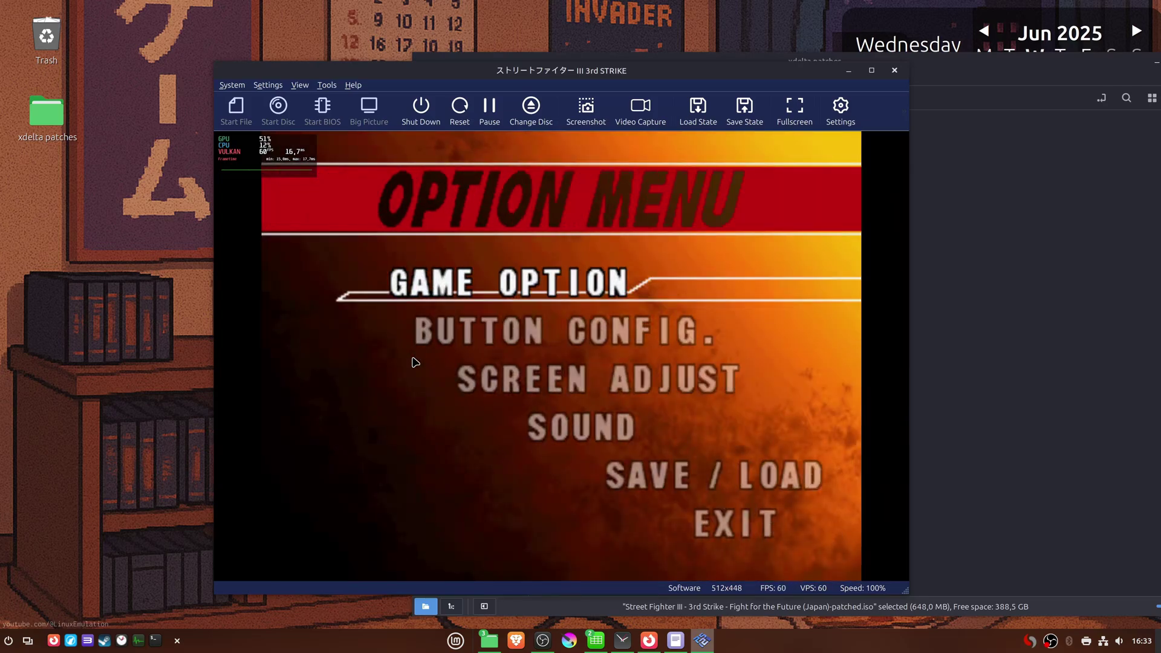
pyautogui.press('Down')
pyautogui.press('Return')
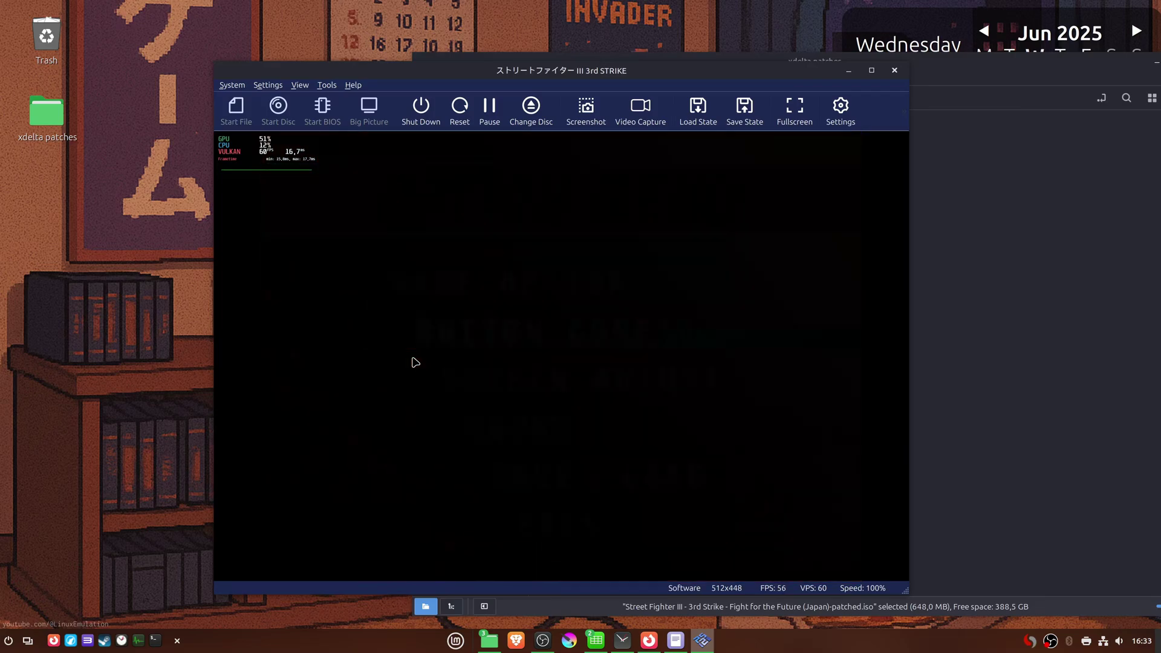
pyautogui.press('Return')
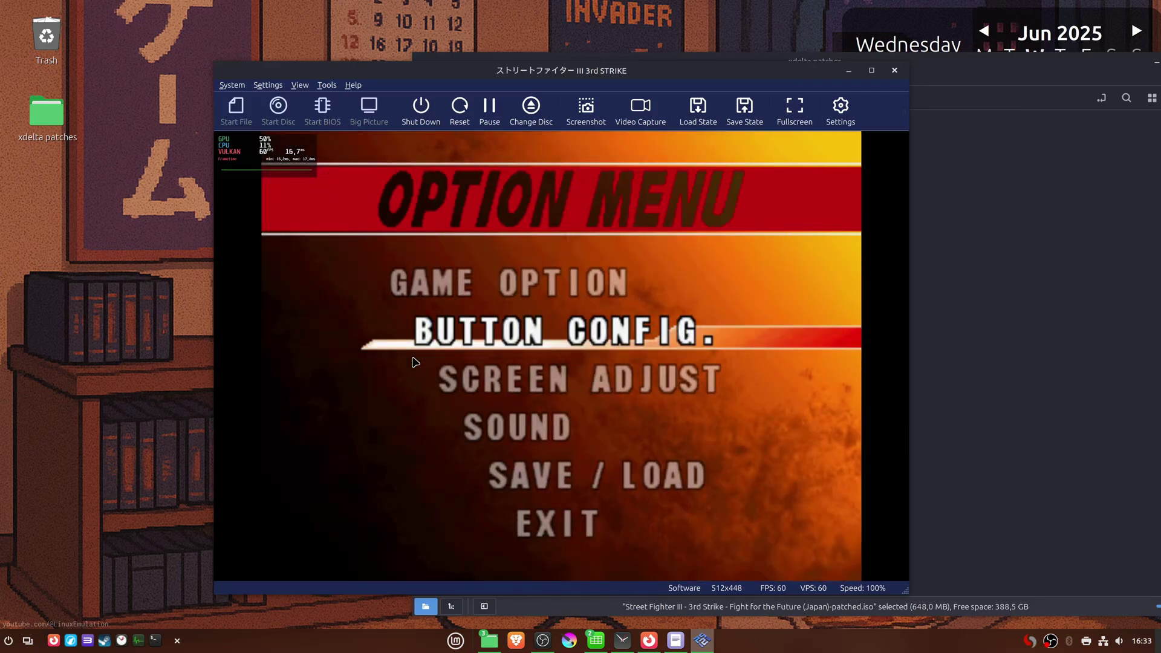
pyautogui.press('Up')
pyautogui.press('Return')
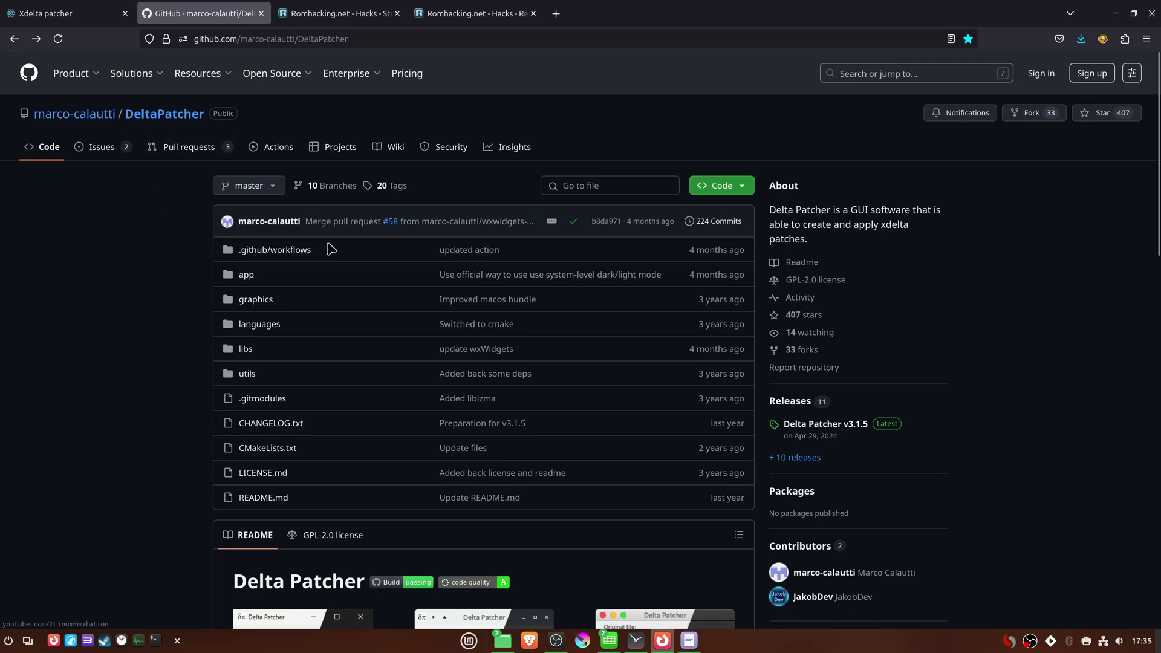
# Save linuxGTK3_bin_x86_64.zip from the Delta Patcher v3.1.5 release to the Desktop
pyautogui.click(842, 435)
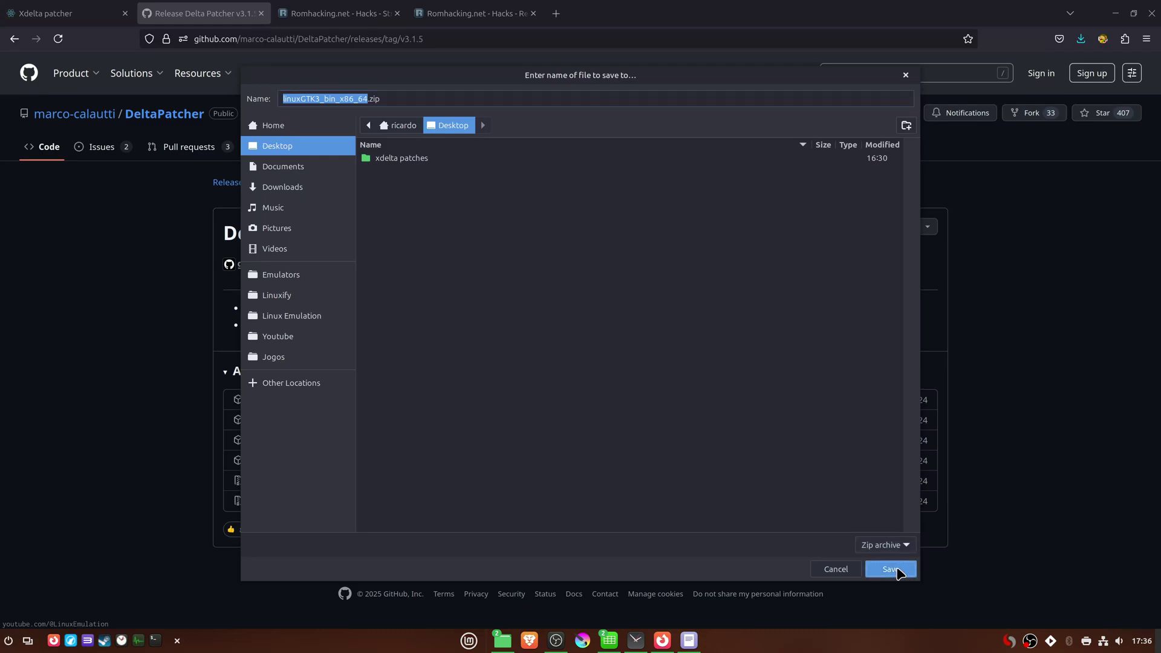
pyautogui.click(897, 568)
pyautogui.click(470, 640)
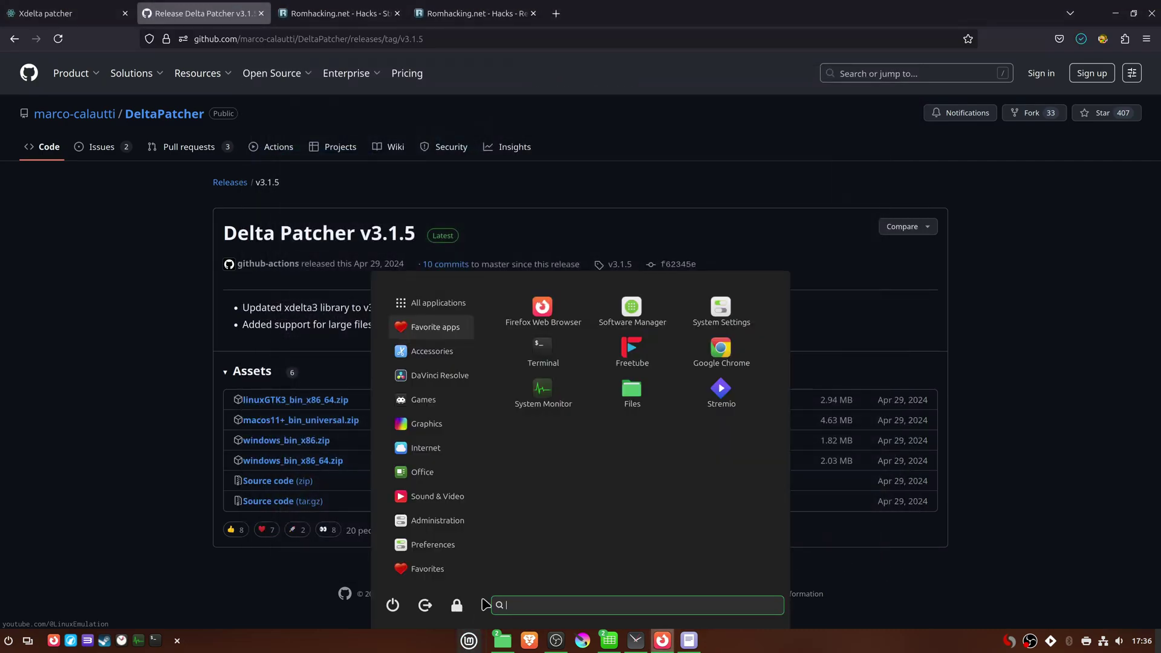
pyautogui.click(656, 320)
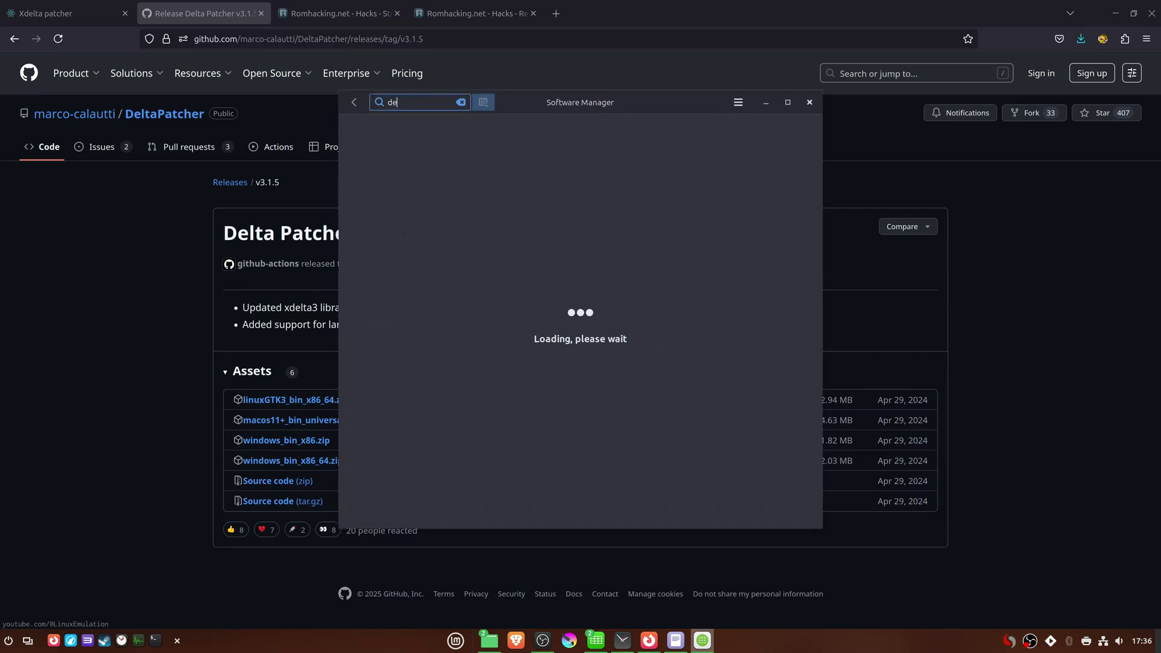
pyautogui.write('delta patcher')
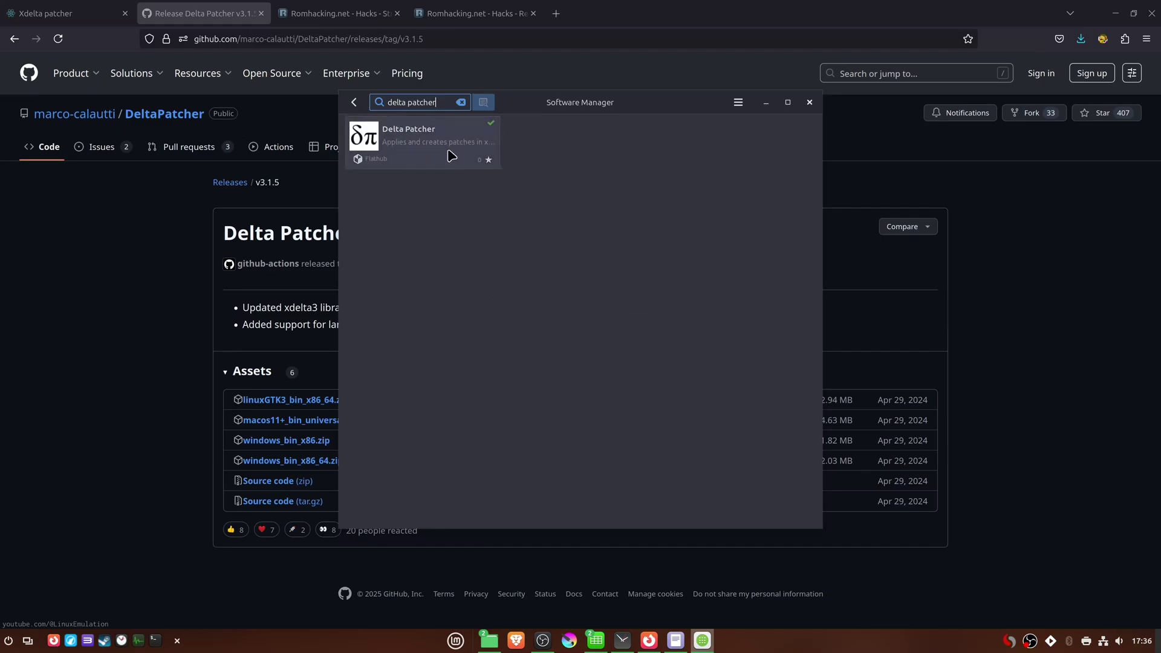
pyautogui.click(810, 102)
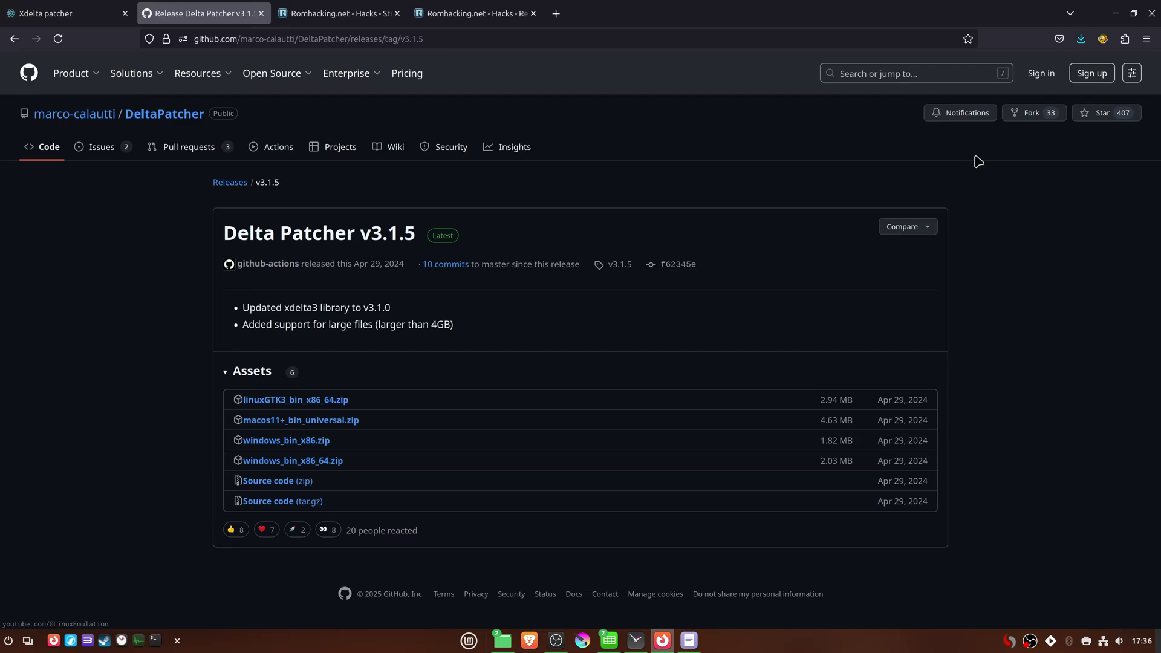
# Extract linuxGTK3_bin_x86_64.zip on the desktop and run DeltaPatcher from the extracted folder
pyautogui.click(1116, 13)
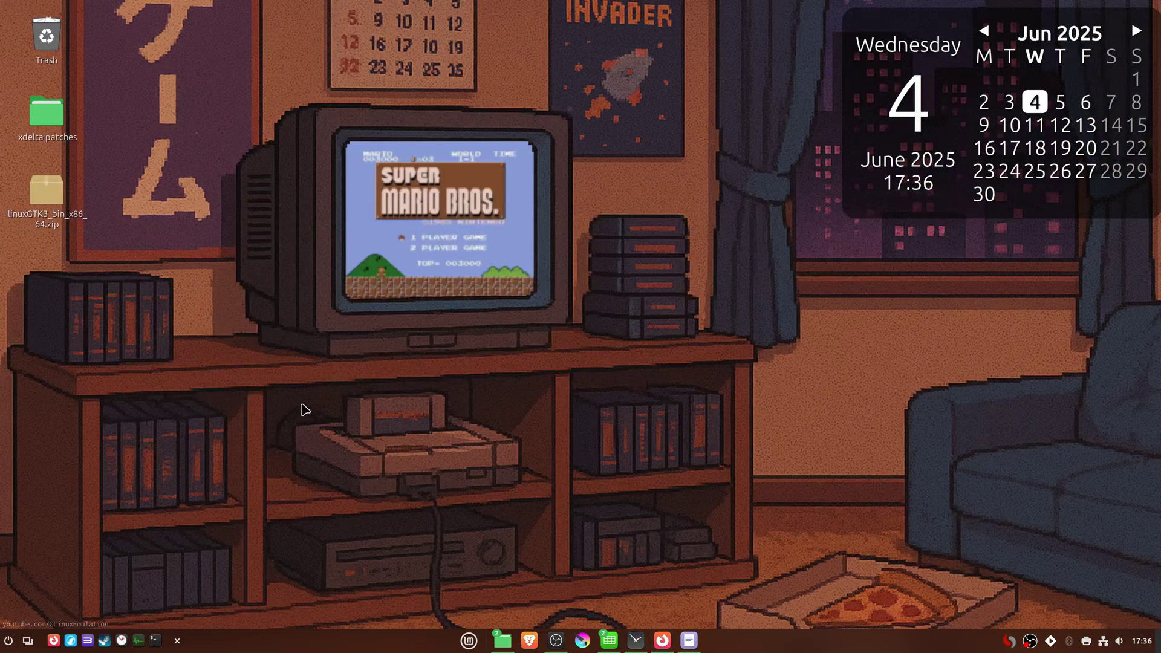
pyautogui.rightClick(55, 208)
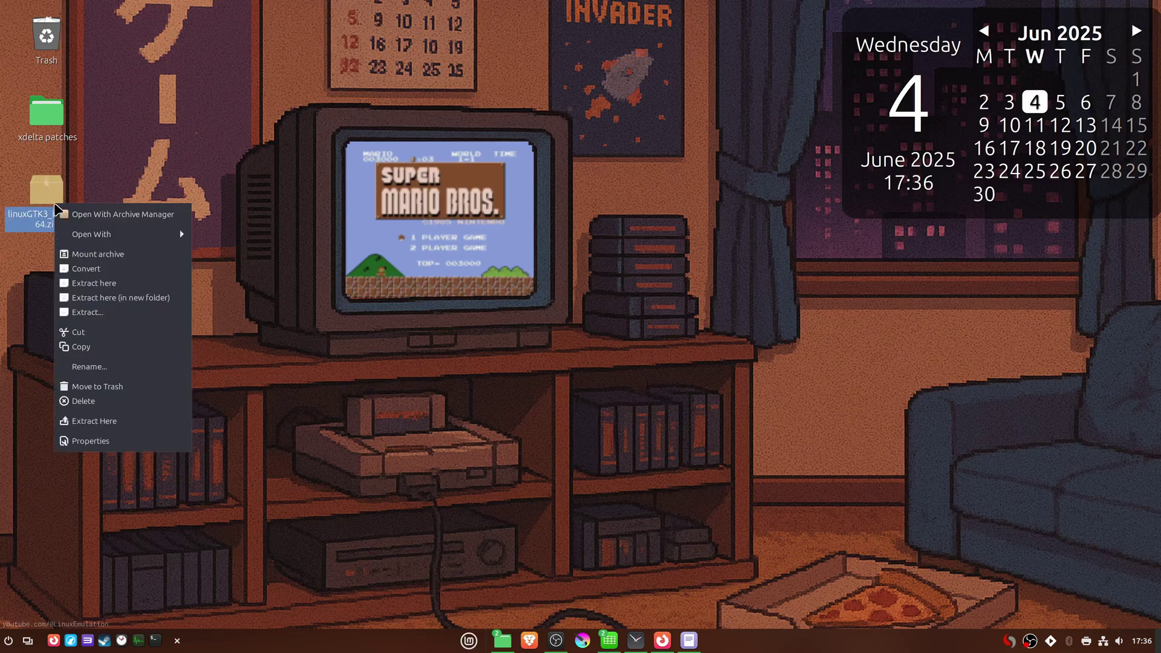
pyautogui.click(117, 419)
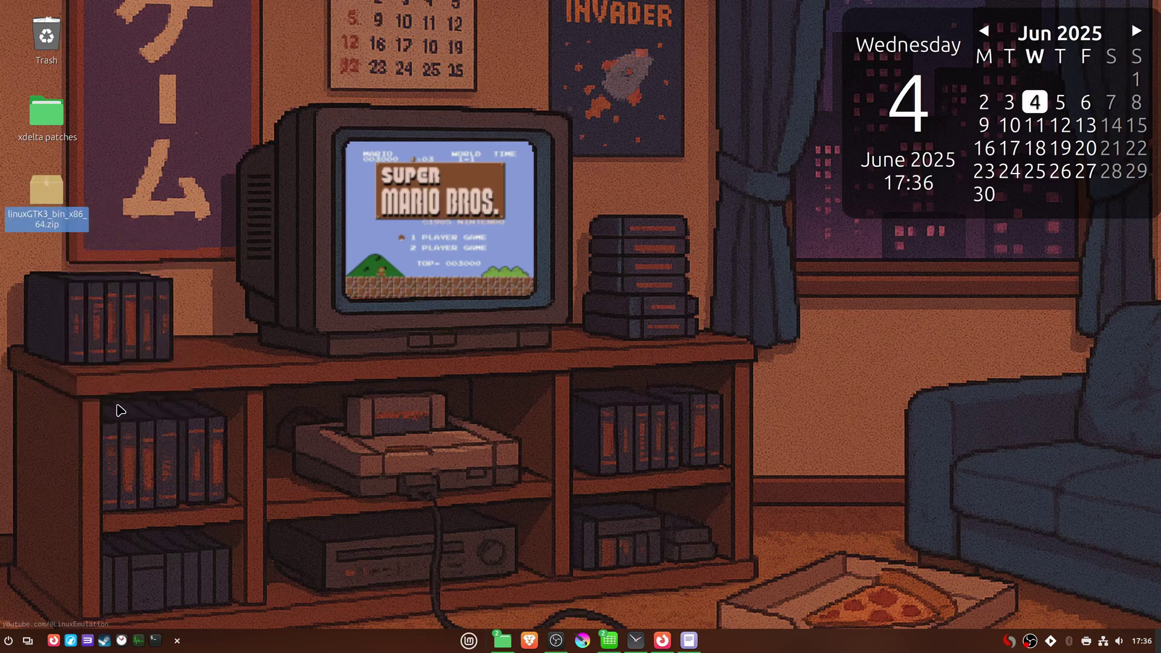
pyautogui.doubleClick(46, 267)
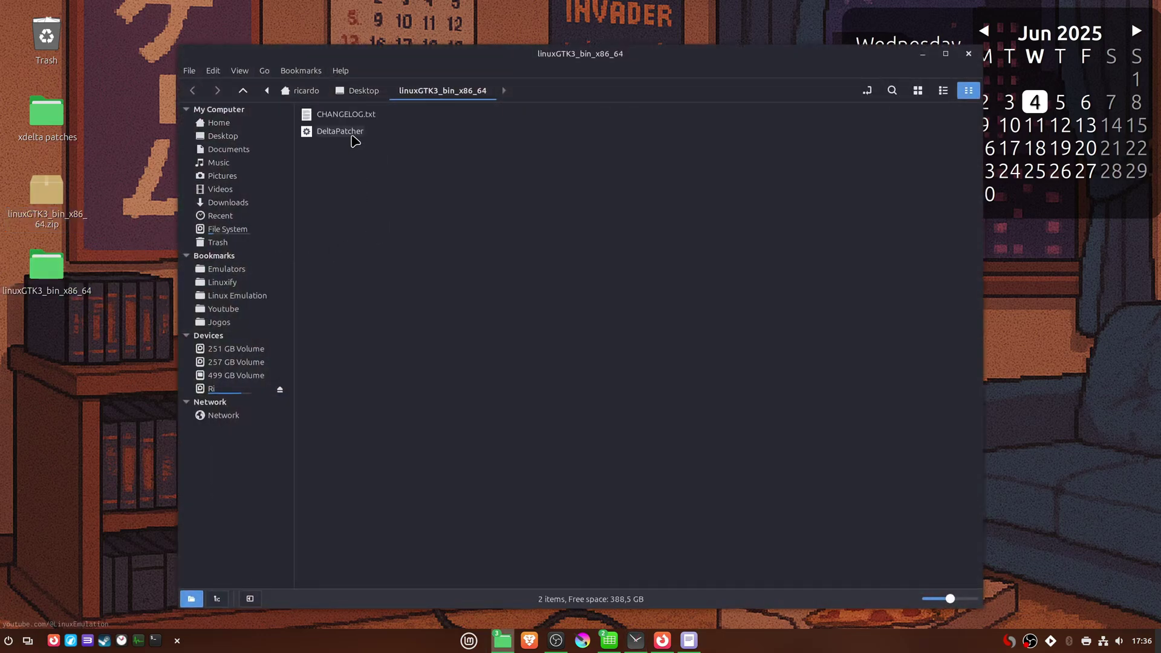
pyautogui.doubleClick(353, 138)
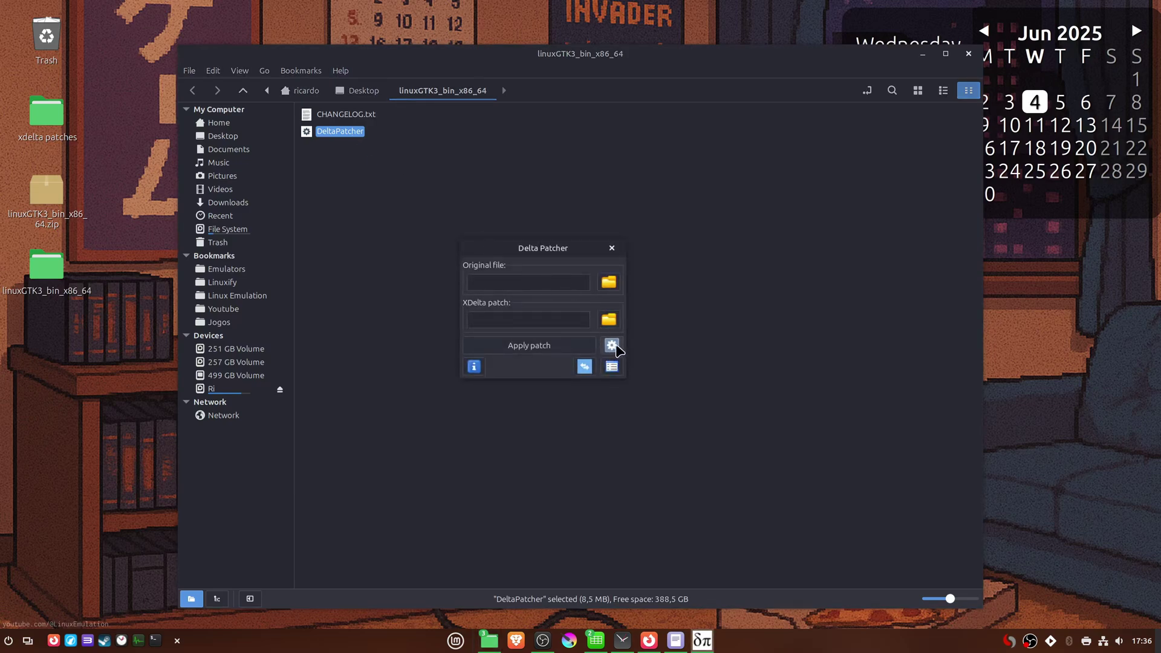
# Toggle original-file backup, then choose RE2 Disc 1 Track 1.bin from xdelta patches > games
pyautogui.click(612, 345)
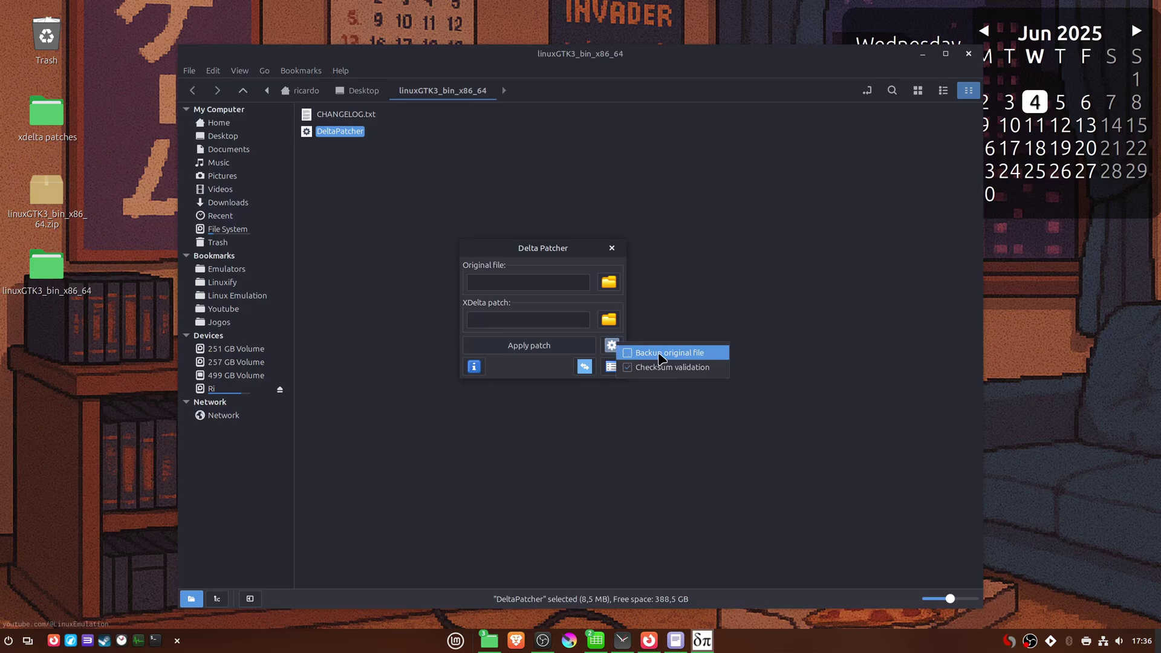
pyautogui.click(696, 359)
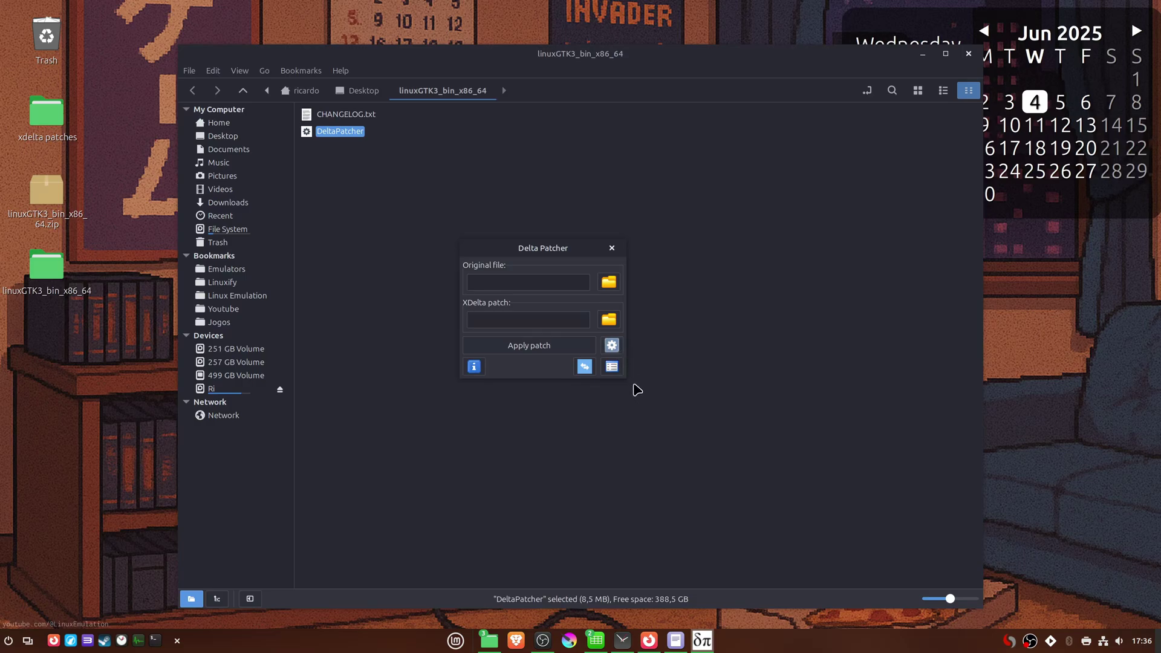
pyautogui.click(609, 282)
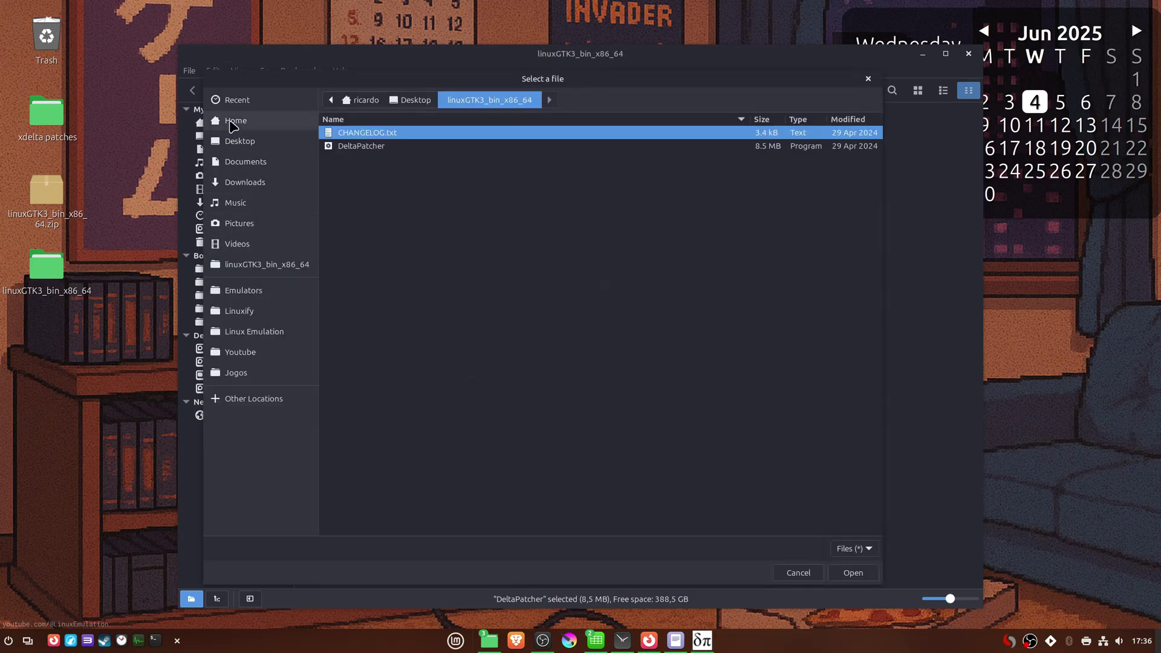
pyautogui.click(254, 148)
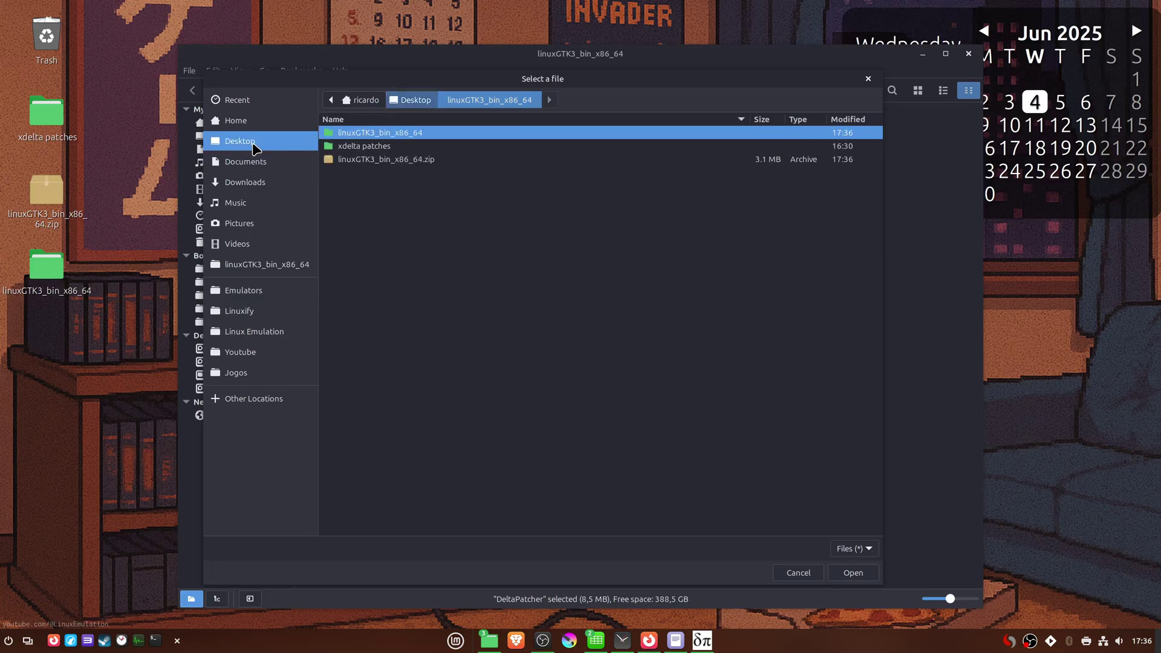
pyautogui.doubleClick(364, 148)
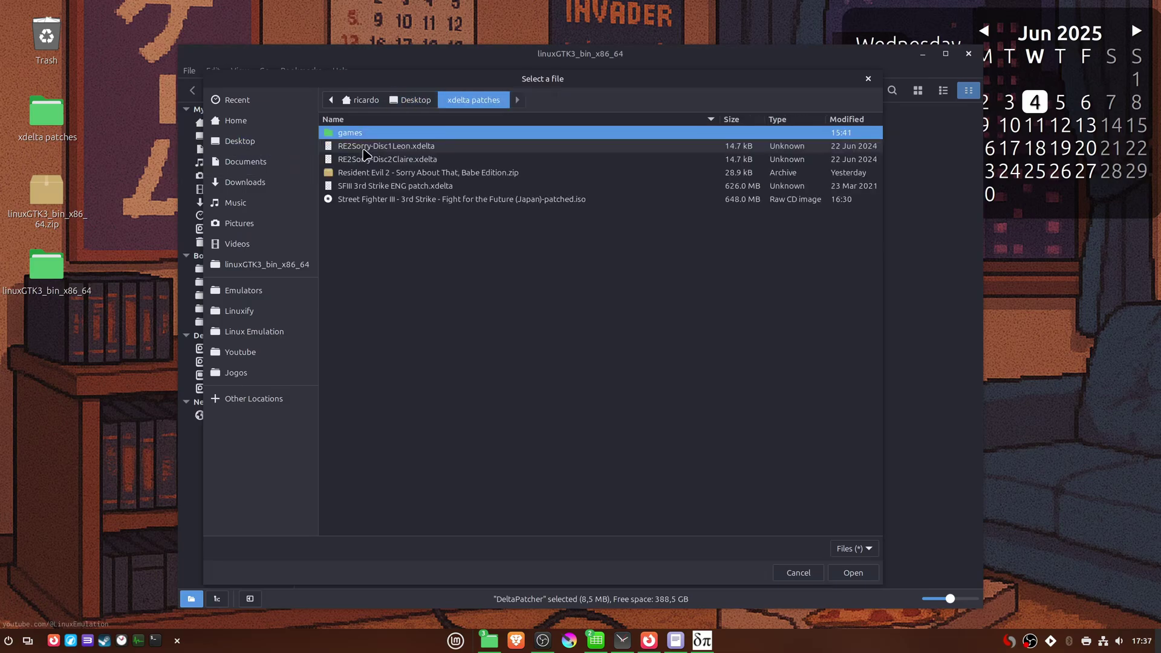
pyautogui.doubleClick(357, 134)
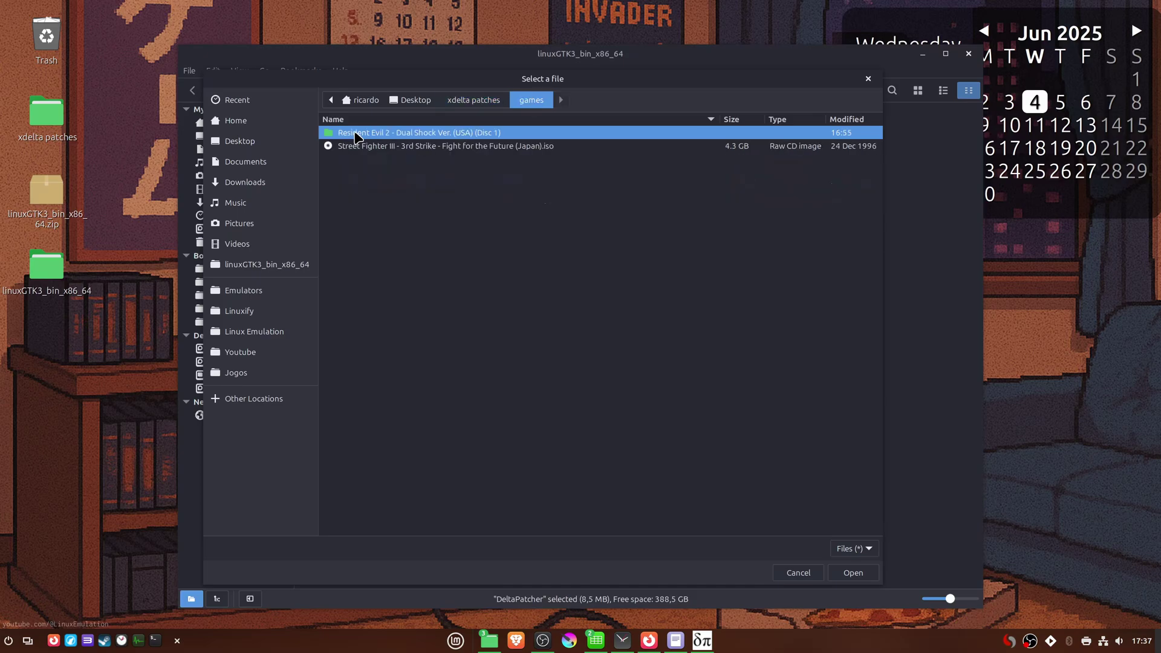
pyautogui.doubleClick(357, 134)
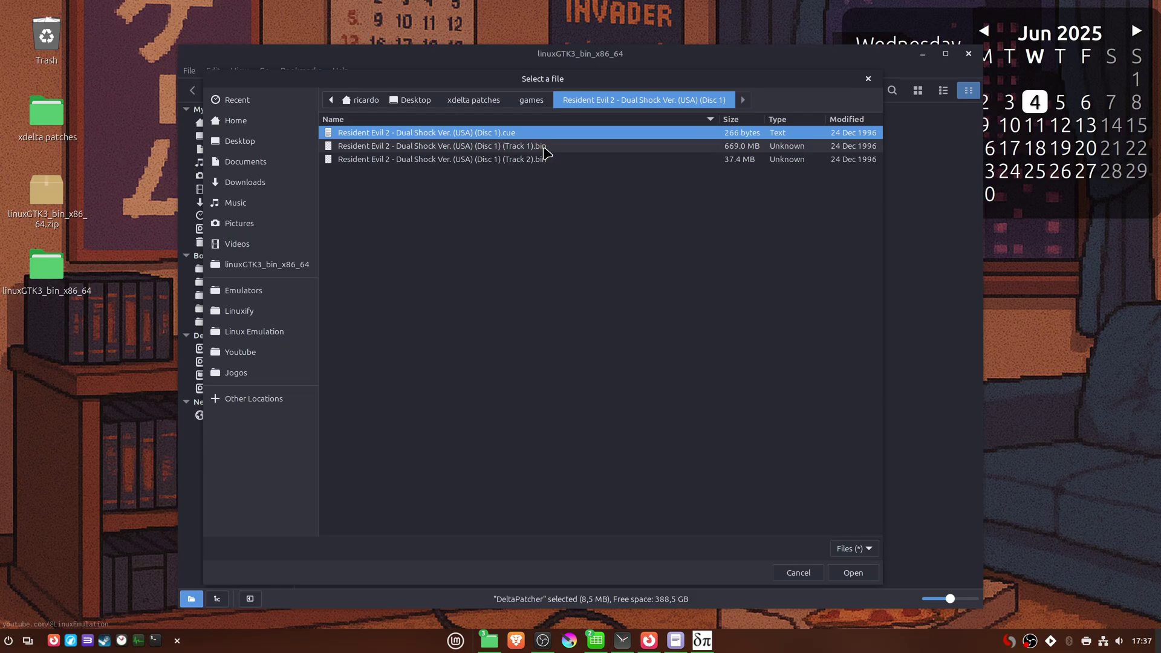
pyautogui.doubleClick(470, 147)
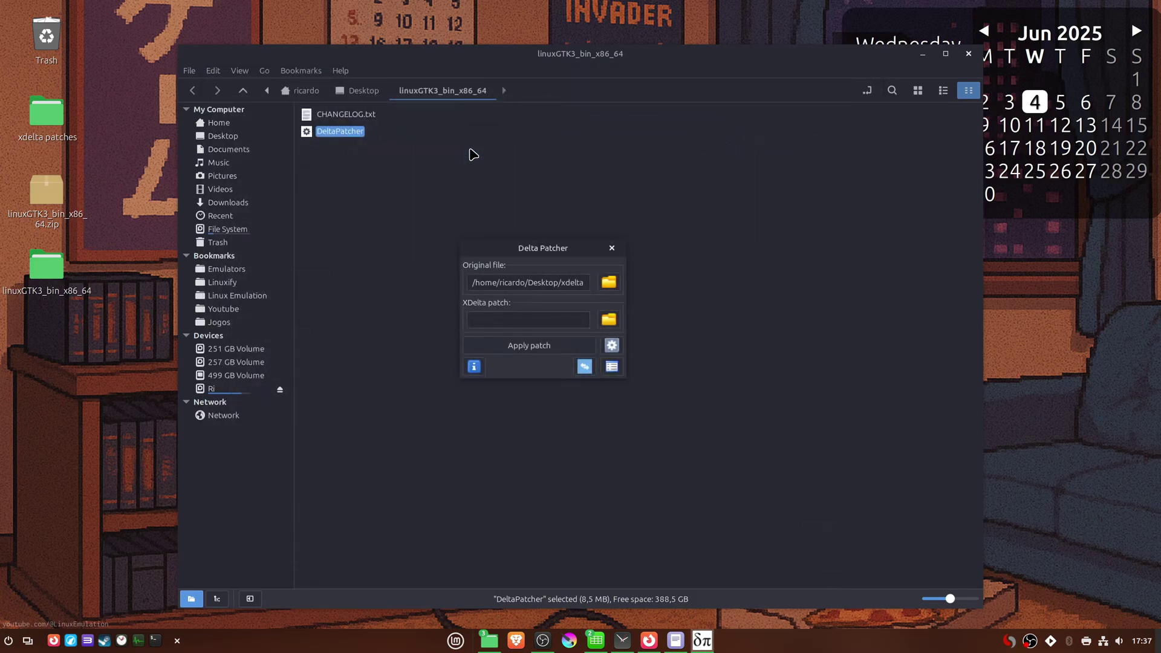
# Select the RE2Sorry .xdelta file from Desktop > xdelta patches as the patch
pyautogui.click(610, 321)
pyautogui.click(260, 142)
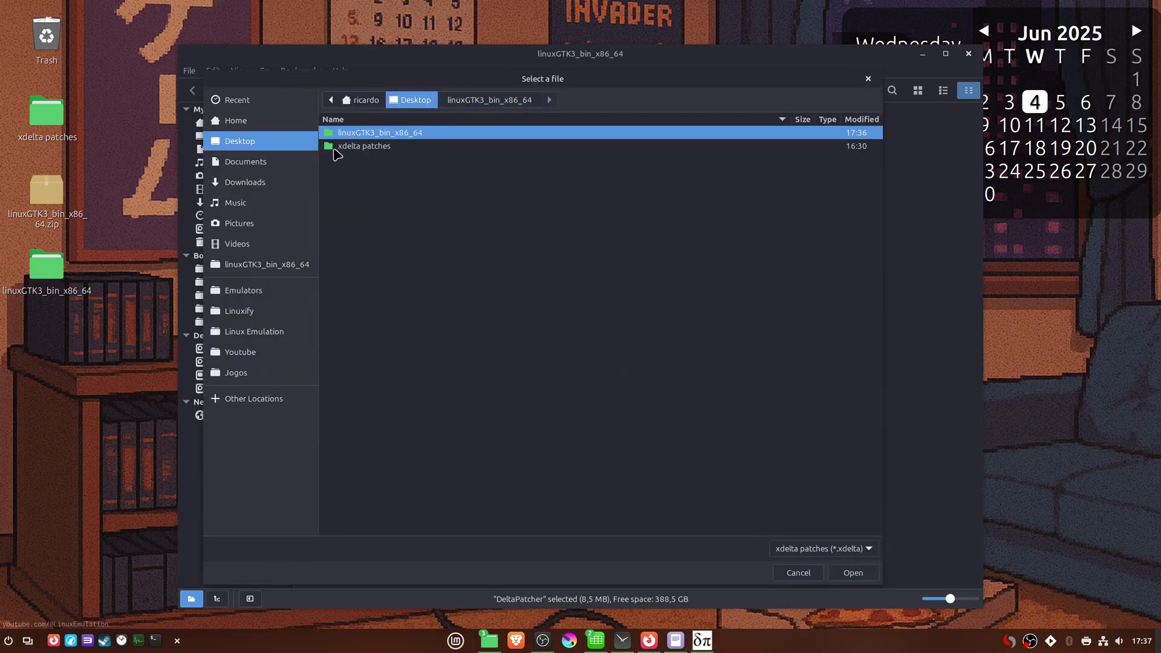
pyautogui.doubleClick(372, 147)
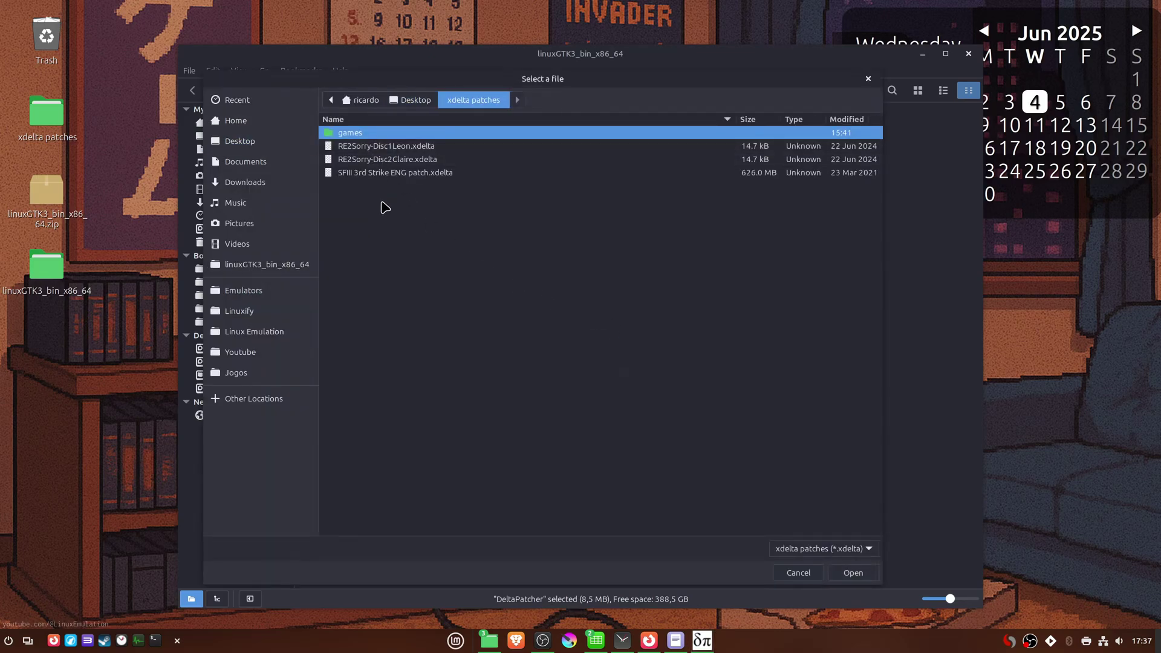
pyautogui.doubleClick(424, 150)
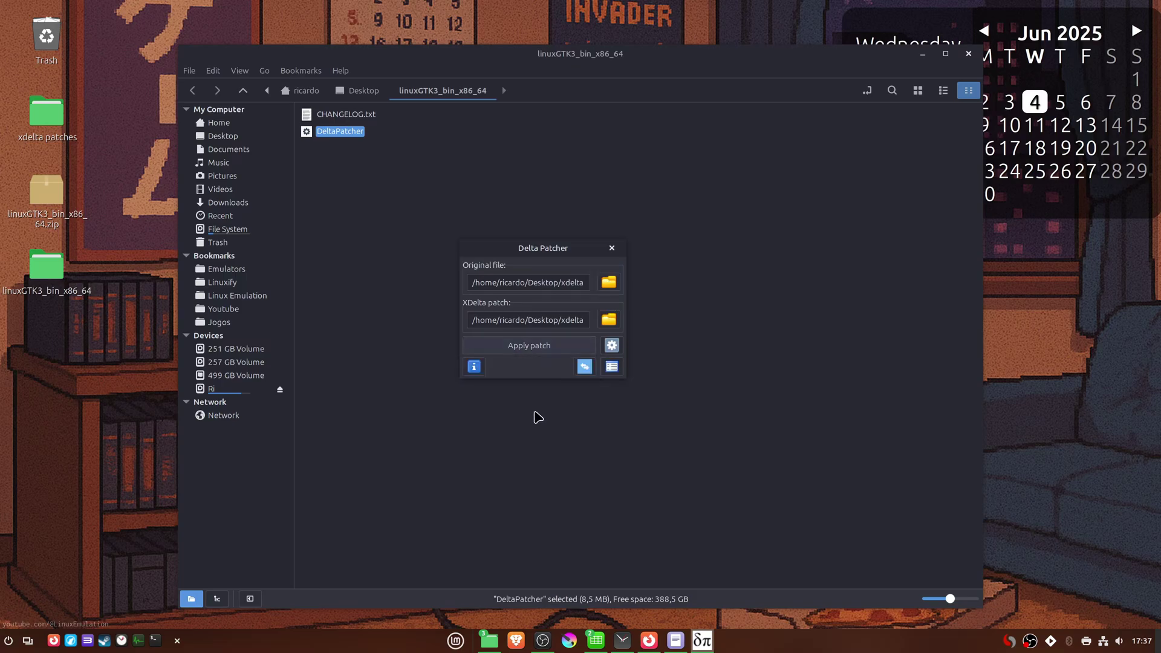
# Apply the patch, confirm success, and drop Track 1 PATCHED.bin onto DuckStation
pyautogui.click(537, 349)
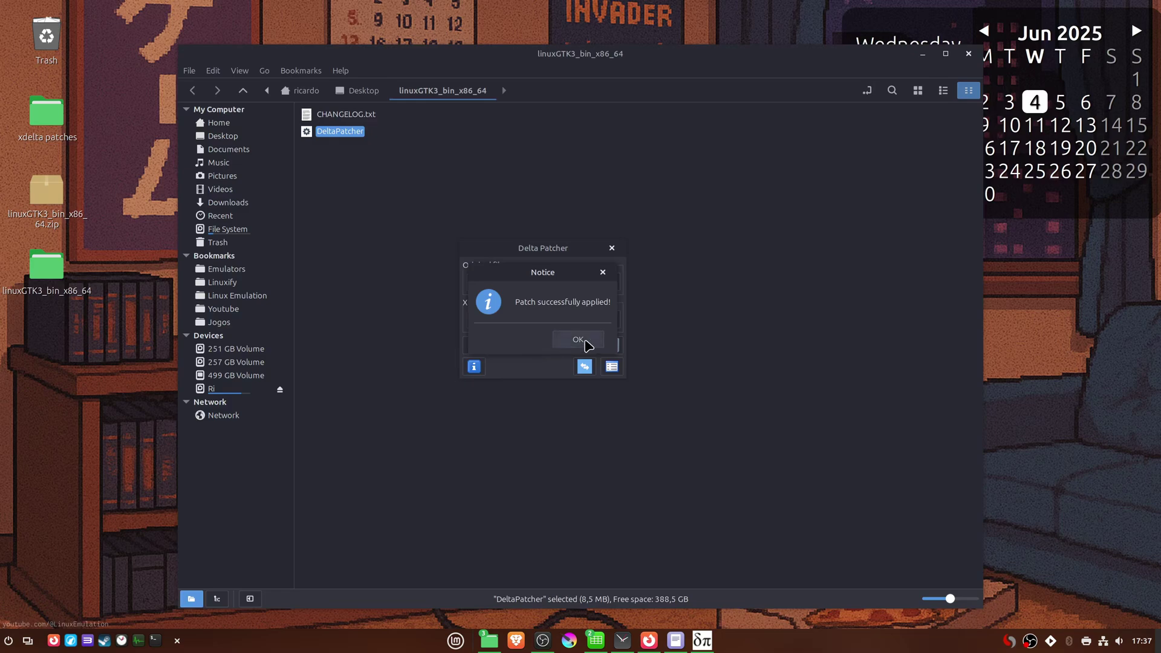
pyautogui.click(584, 341)
pyautogui.moveTo(569, 250); pyautogui.dragTo(575, 247)
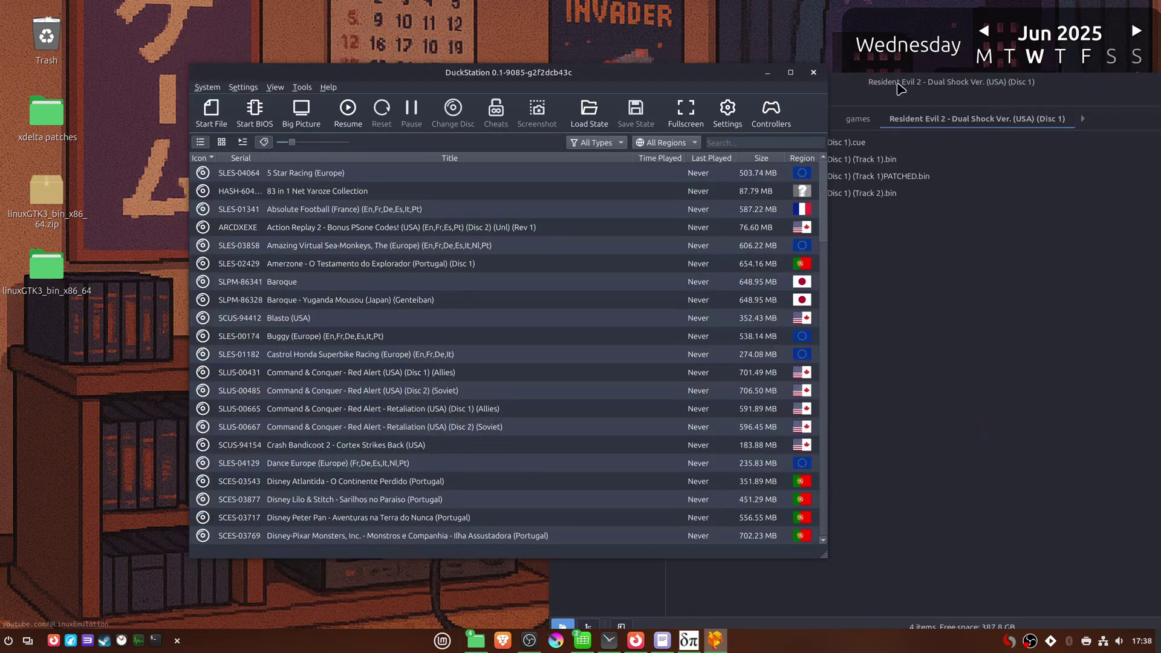
pyautogui.moveTo(739, 175); pyautogui.dragTo(433, 244)
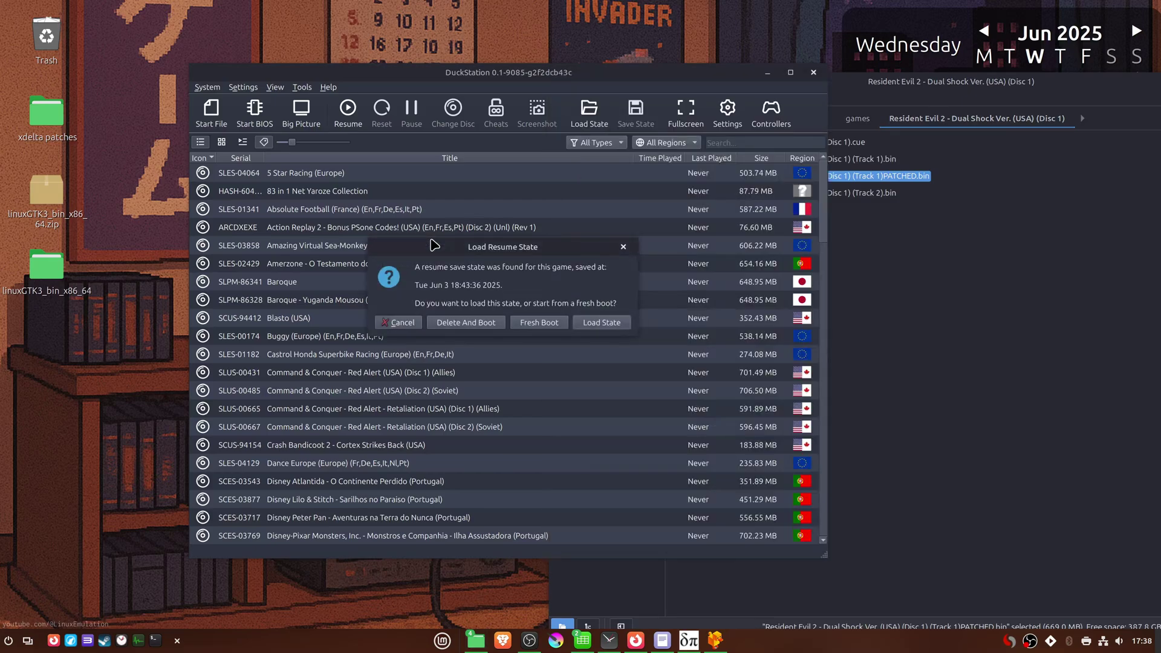
# Delete the old resume state and boot the patched Resident Evil 2 Disc 1 fresh
pyautogui.click(466, 322)
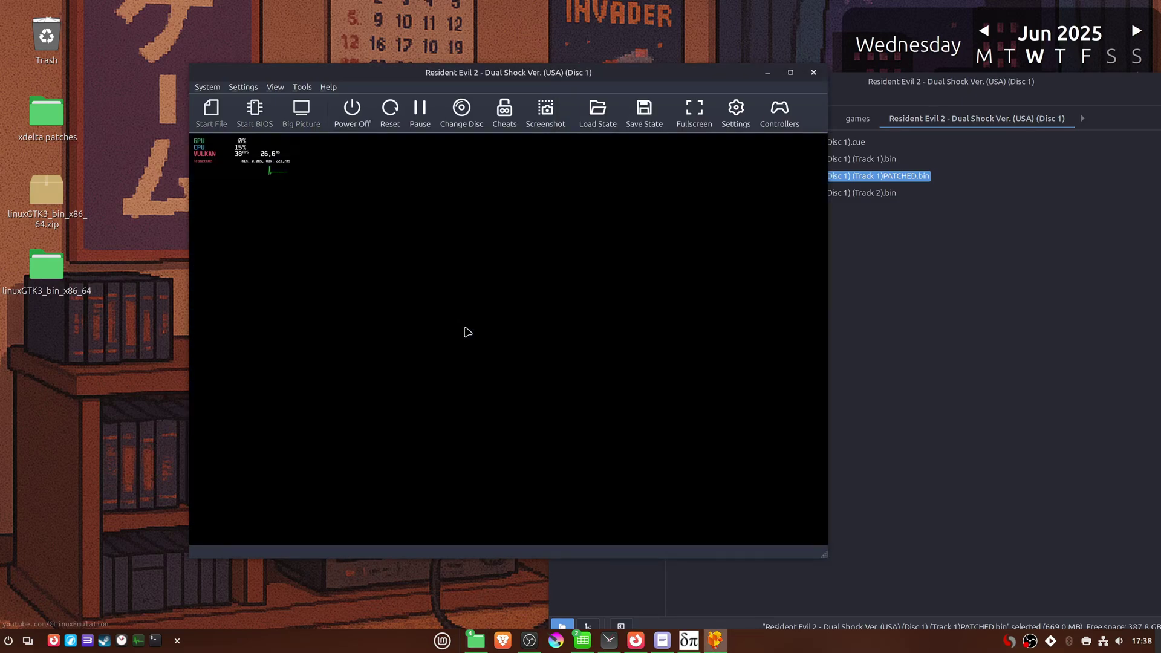